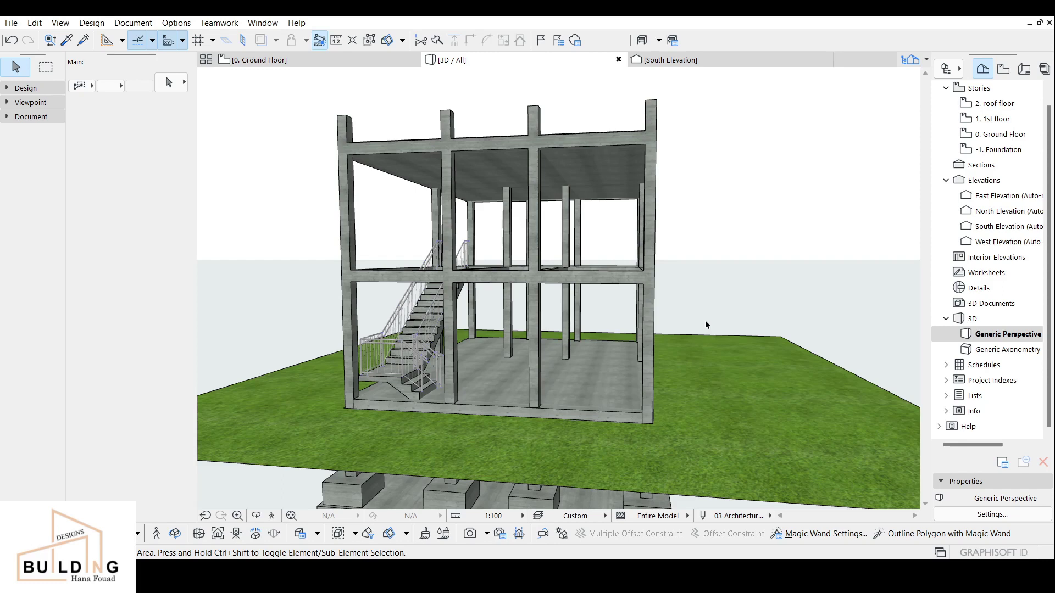
Inspect the concrete frame, staircase and foundations of the building in the 3D view.
middle_click_drag(568, 405, 592, 310)
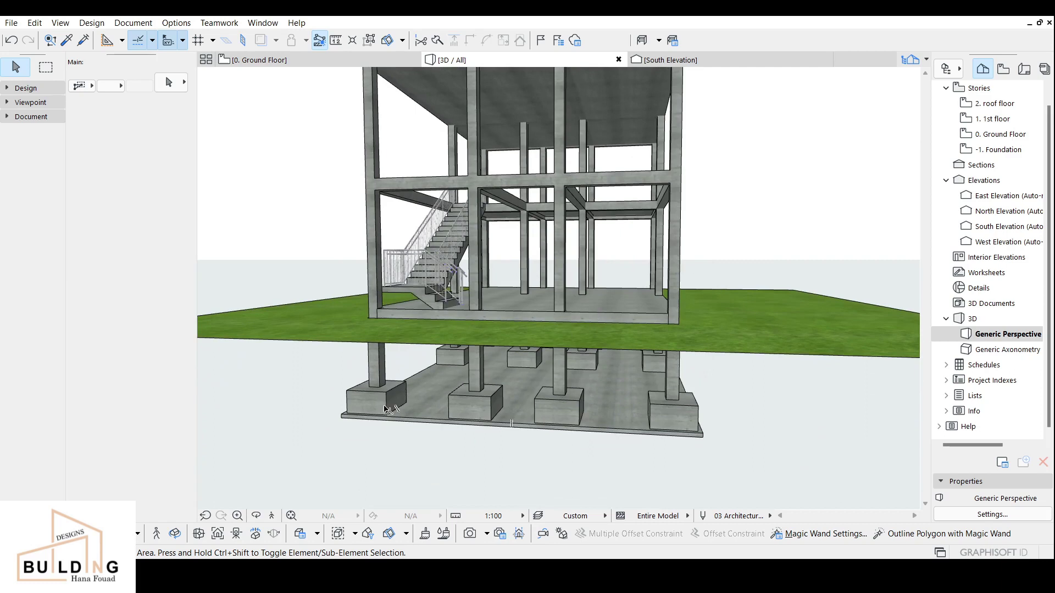
middle_click_drag(386, 404, 375, 358, "shift")
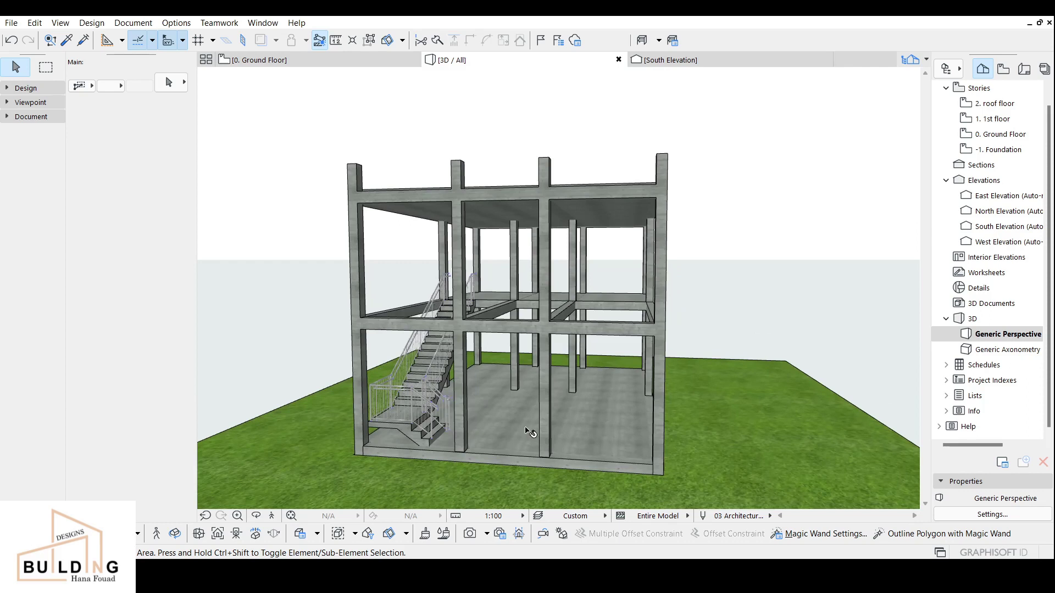
middle_click_drag(426, 385, 430, 360, "shift")
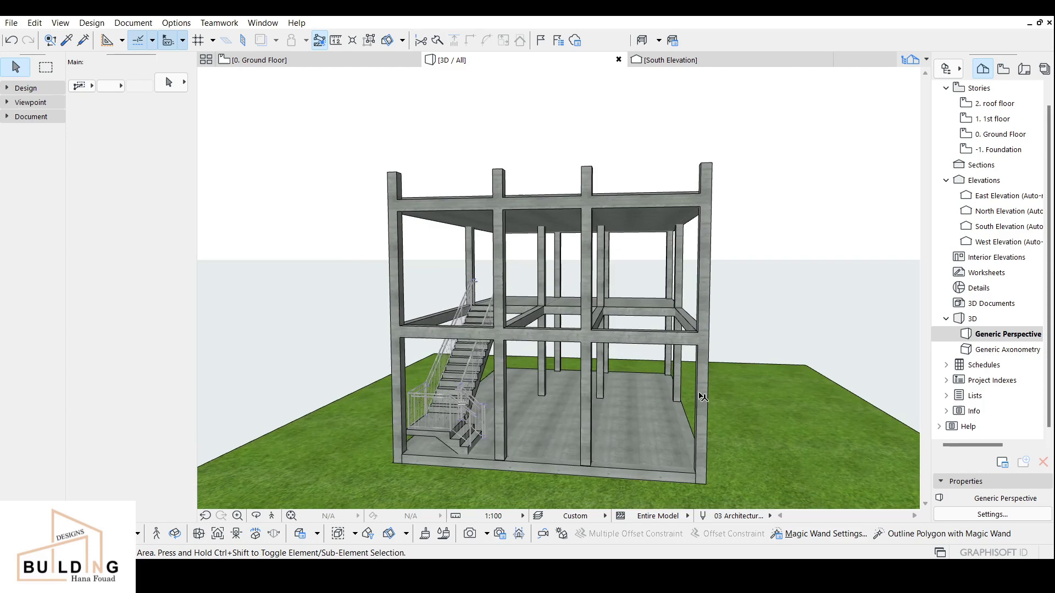
middle_click_drag(544, 437, 662, 391, "shift")
middle_click_drag(528, 425, 622, 419, "shift")
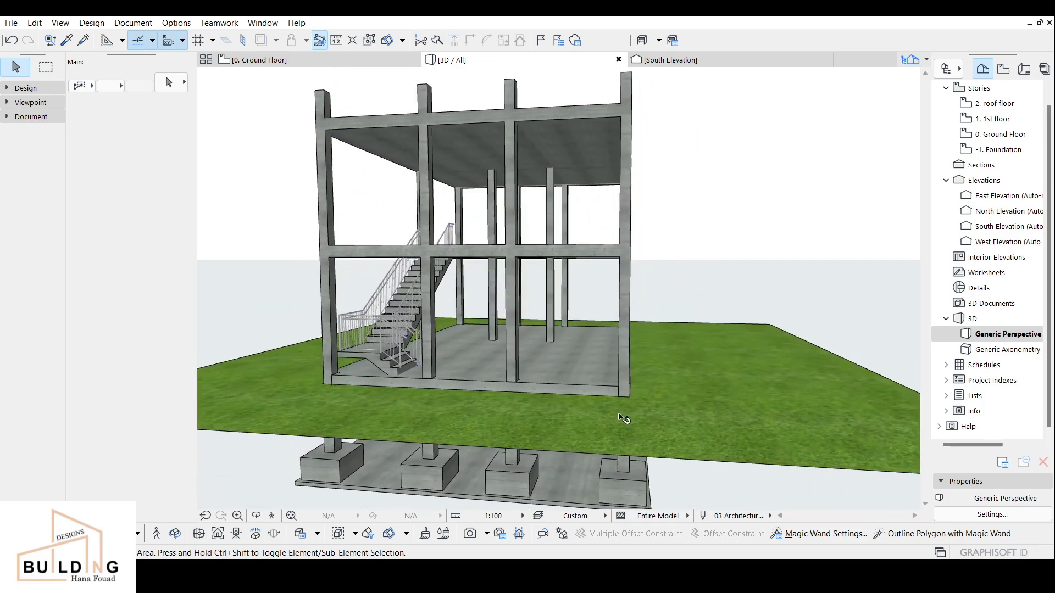
Switch to AutoCAD and examine the floor, street and ceiling levels in the Cross Section-A drawing.
left_click(718, 433)
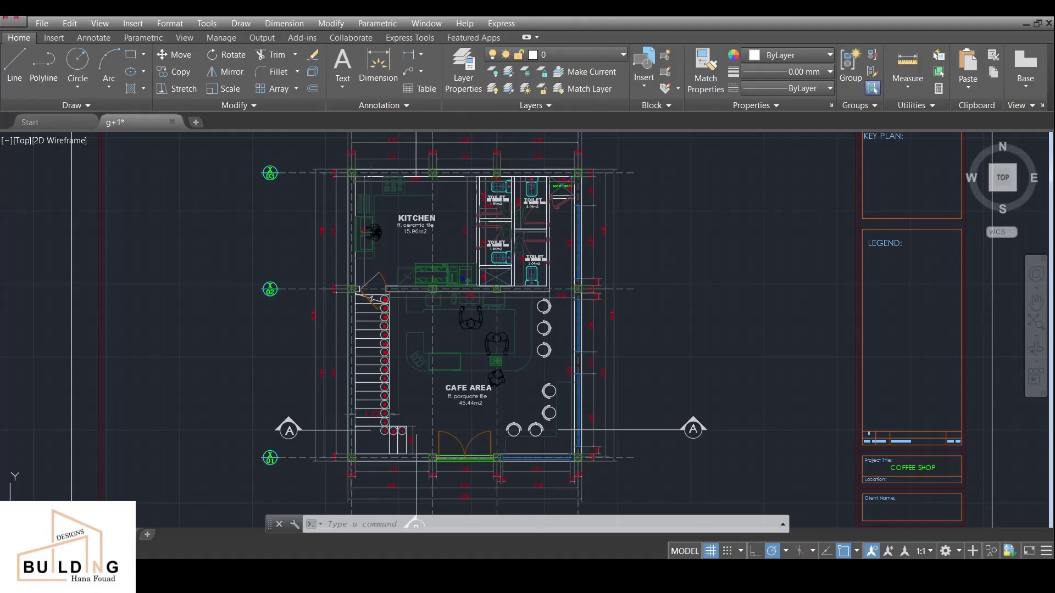
scroll(784, 353, "down", 2)
middle_click_drag(785, 353, 296, 341)
scroll(589, 324, "up", 1)
scroll(590, 325, "down", 2)
mouse_move(706, 325)
middle_mouse_down()
mouse_move(252, 327)
mouse_move(269, 326)
middle_mouse_up()
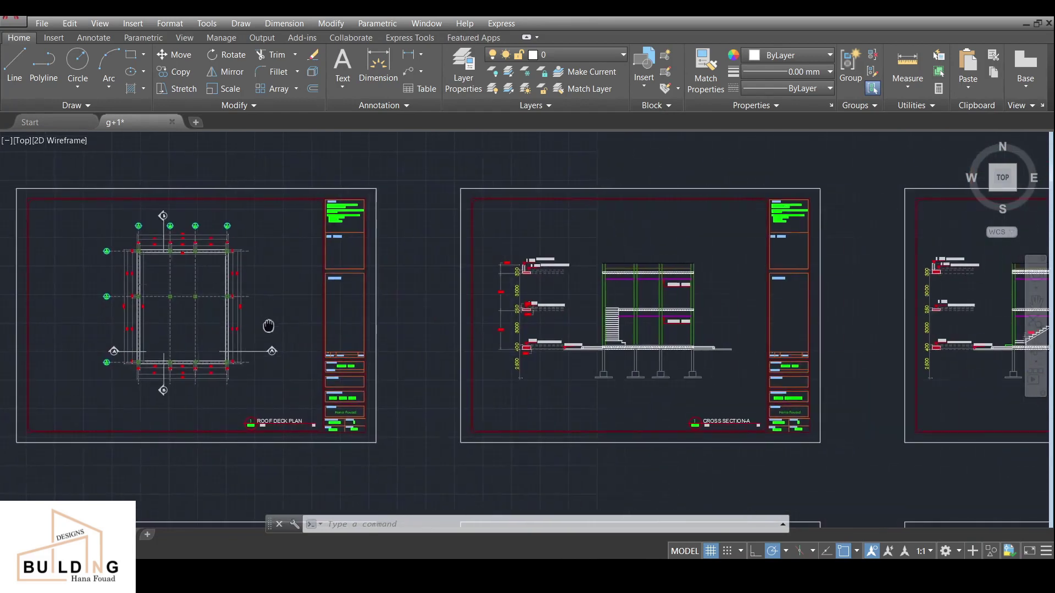
scroll(657, 327, "up", 7)
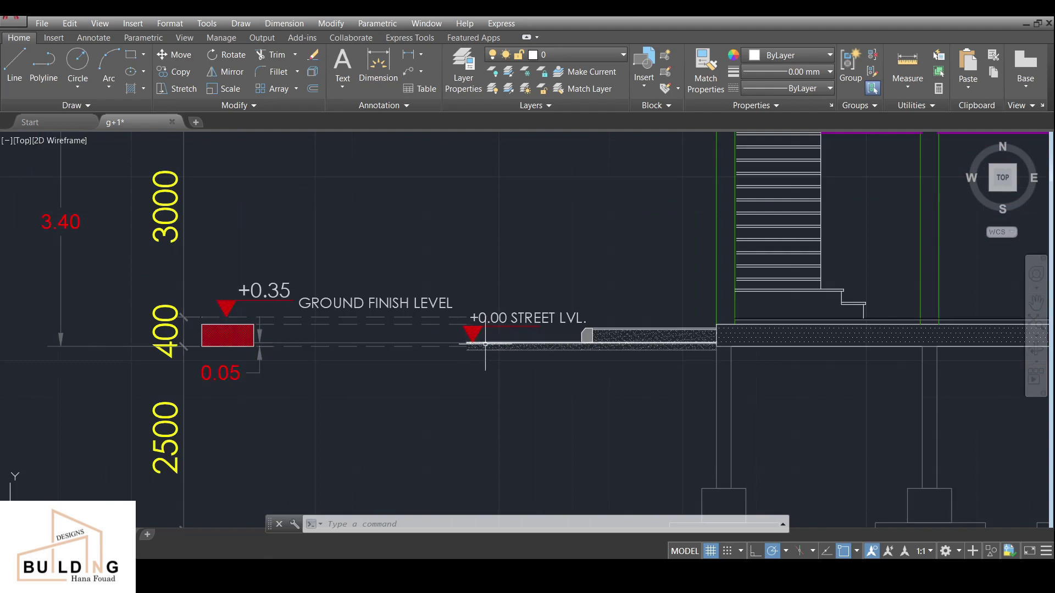
scroll(430, 324, "down", 4)
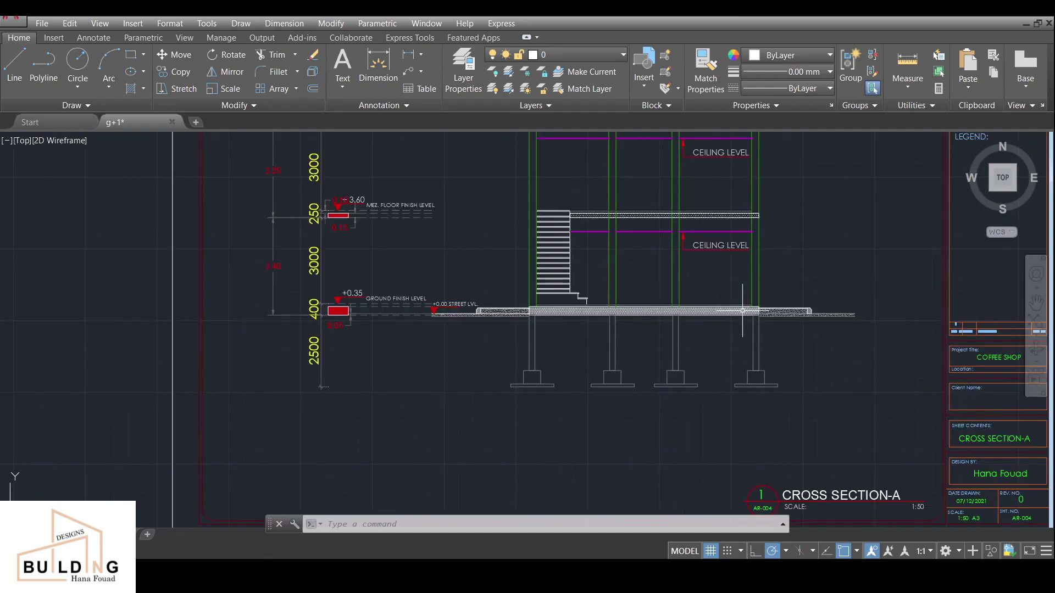
middle_click_drag(564, 323, 554, 374)
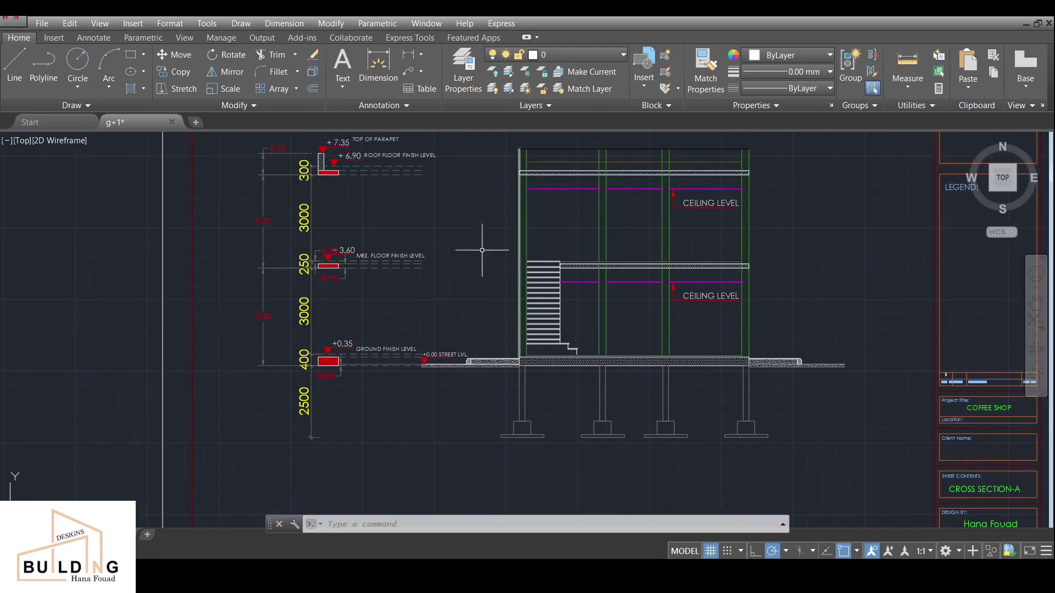
middle_click_drag(565, 415, 569, 356)
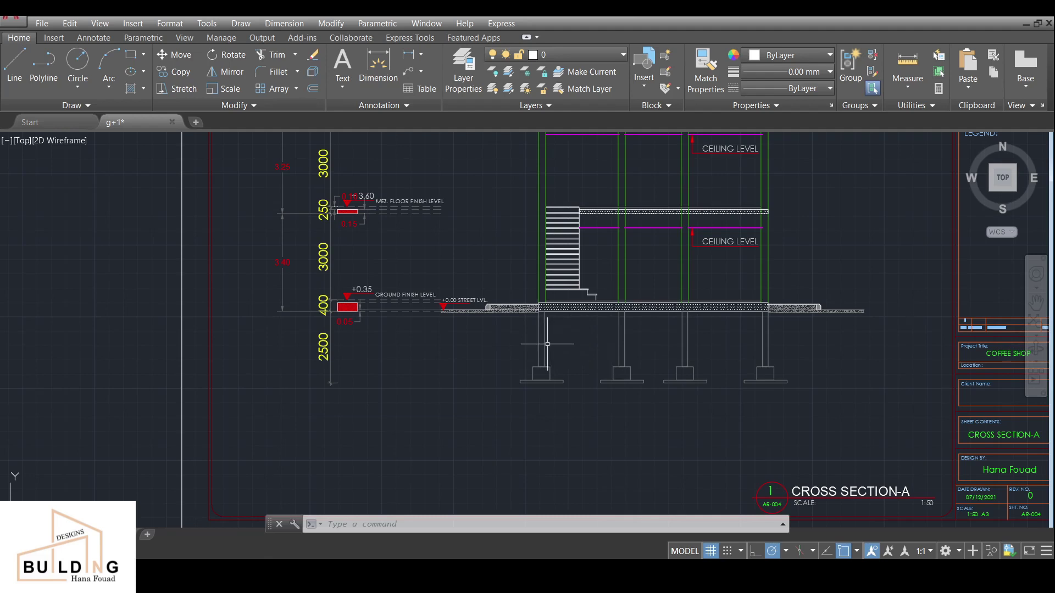
middle_click_drag(548, 344, 537, 423)
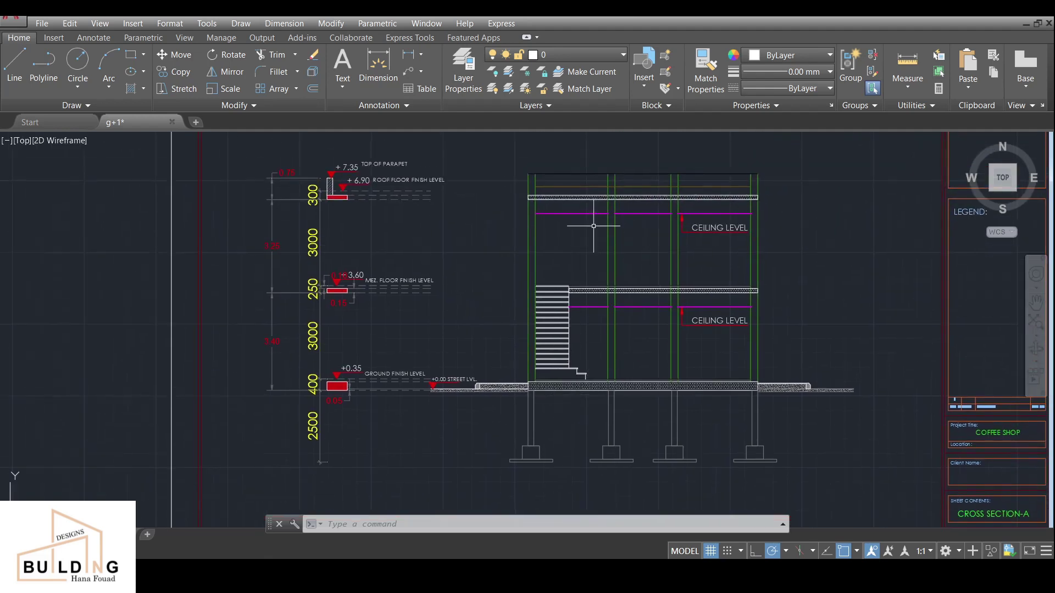
Examine the wall layout, kitchen, toilets and cafe area in the Ground Floor Plan drawing.
scroll(353, 286, "down", 2)
middle_click_drag(351, 283, 992, 280)
middle_click_drag(474, 280, 979, 284)
middle_click_drag(375, 283, 731, 287)
middle_click_drag(456, 309, 815, 328)
middle_click_drag(325, 330, 518, 296)
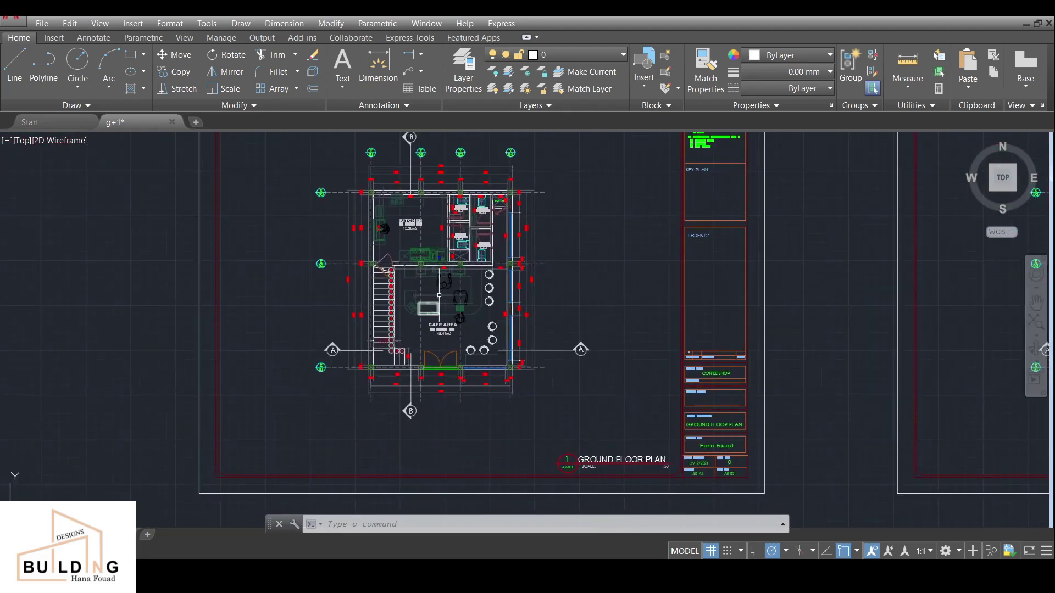
middle_click_drag(908, 293, 712, 306)
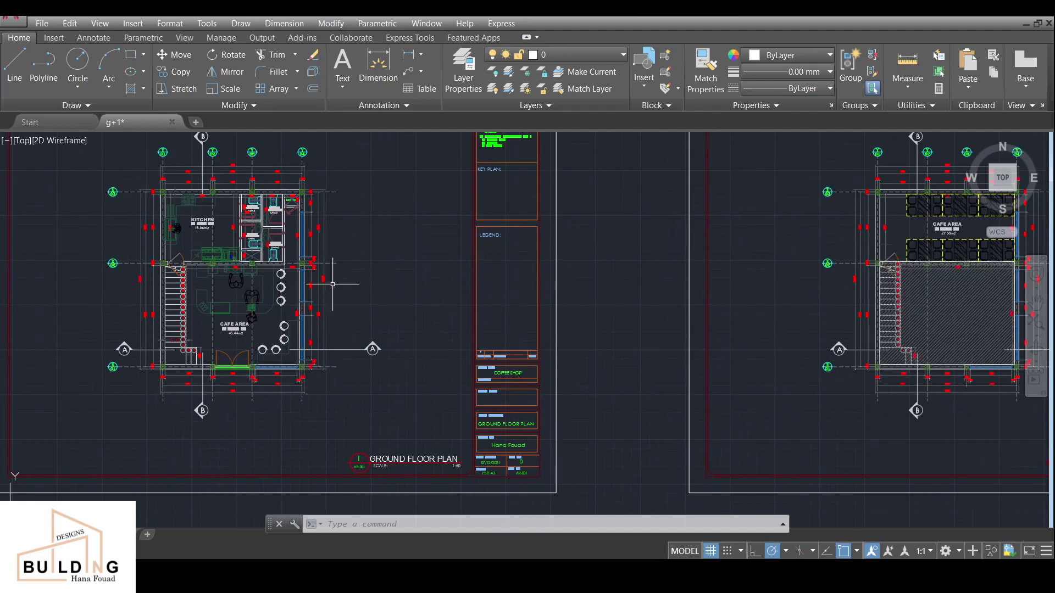
middle_click_drag(333, 284, 572, 286)
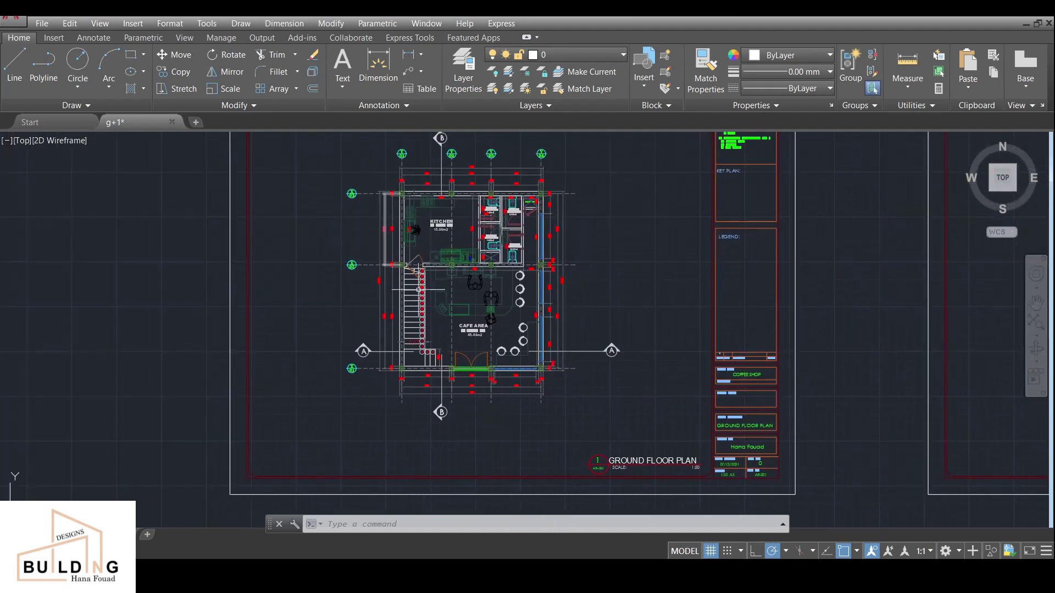
scroll(432, 359, "up", 4)
middle_click_drag(444, 369, 440, 407)
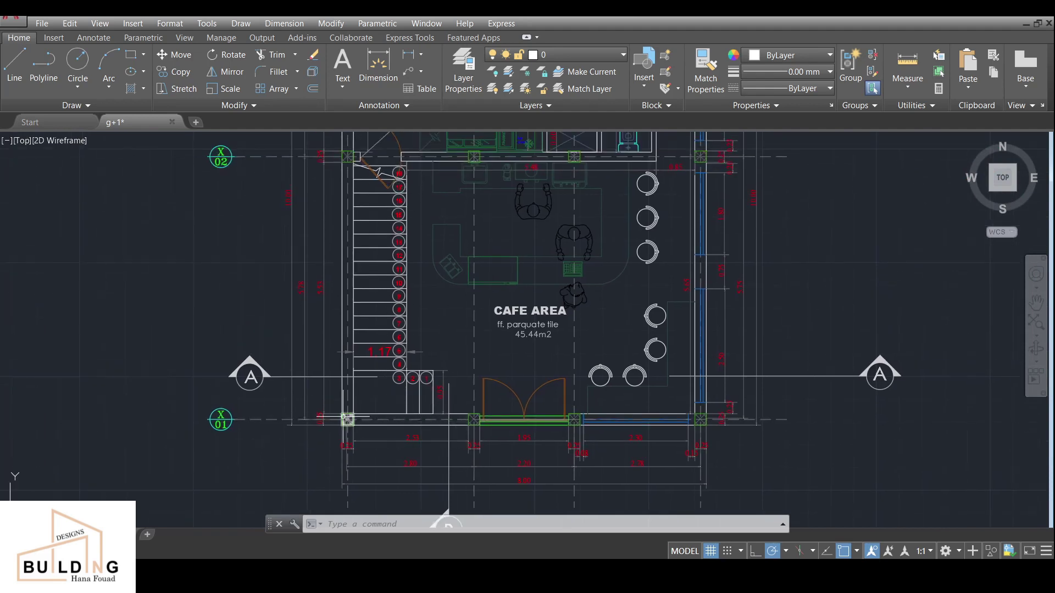
middle_click_drag(349, 215, 348, 409)
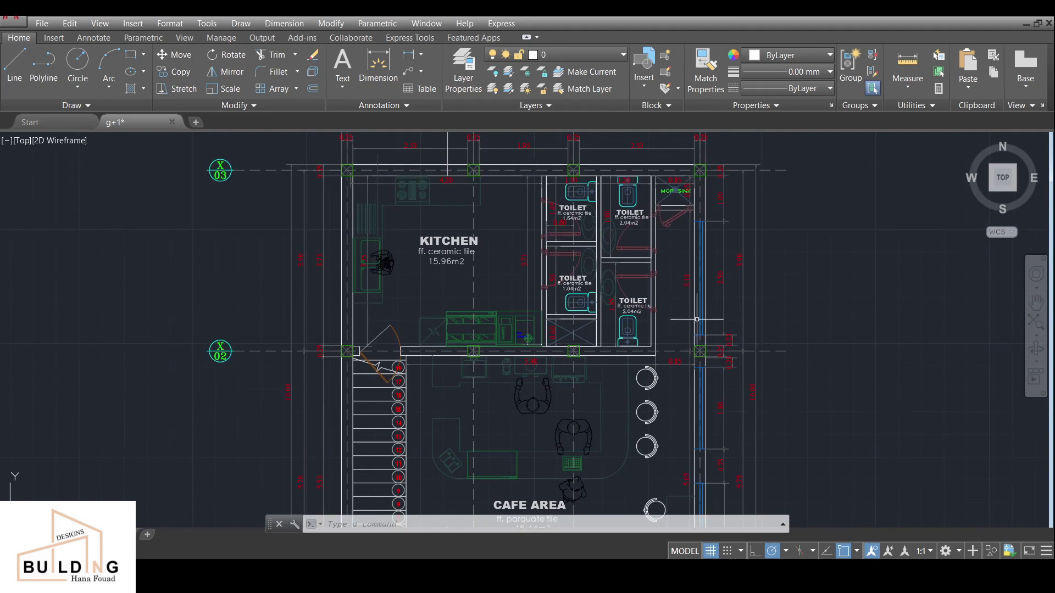
scroll(697, 318, "down", 2)
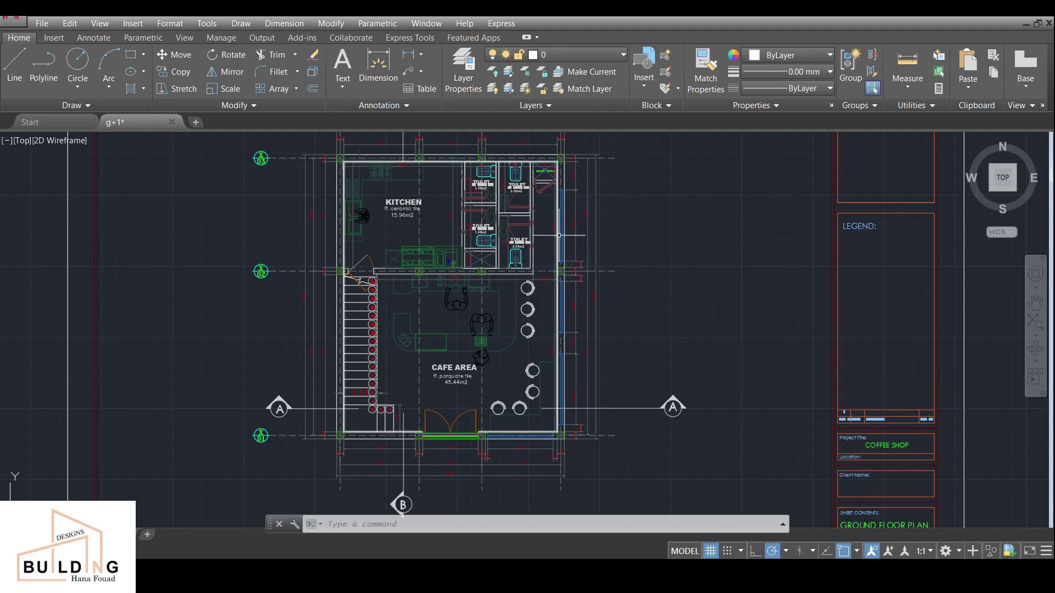
scroll(537, 402, "down", 2)
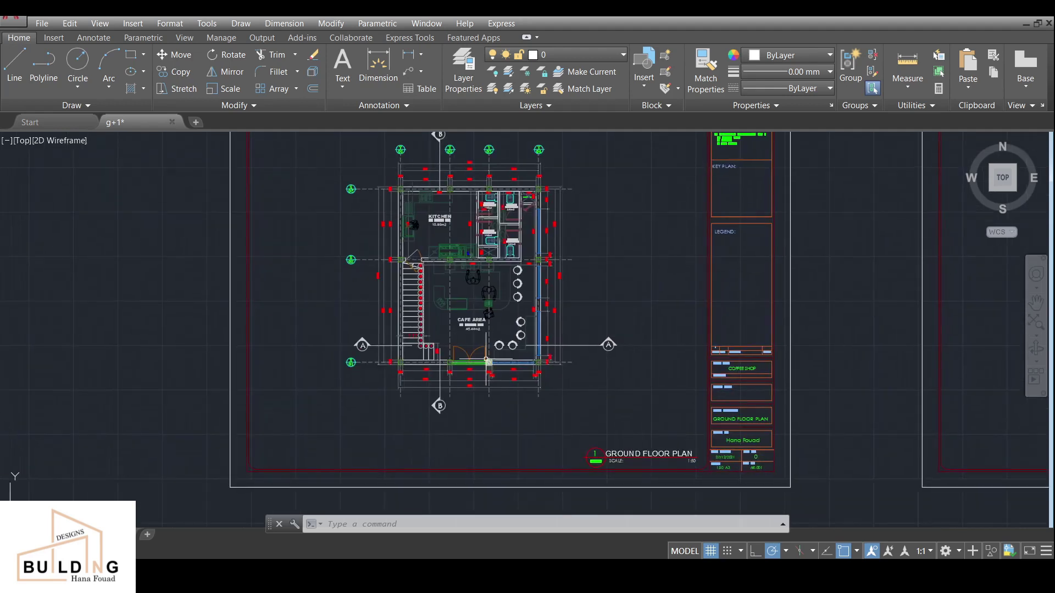
scroll(518, 359, "up", 5)
scroll(508, 358, "down", 3)
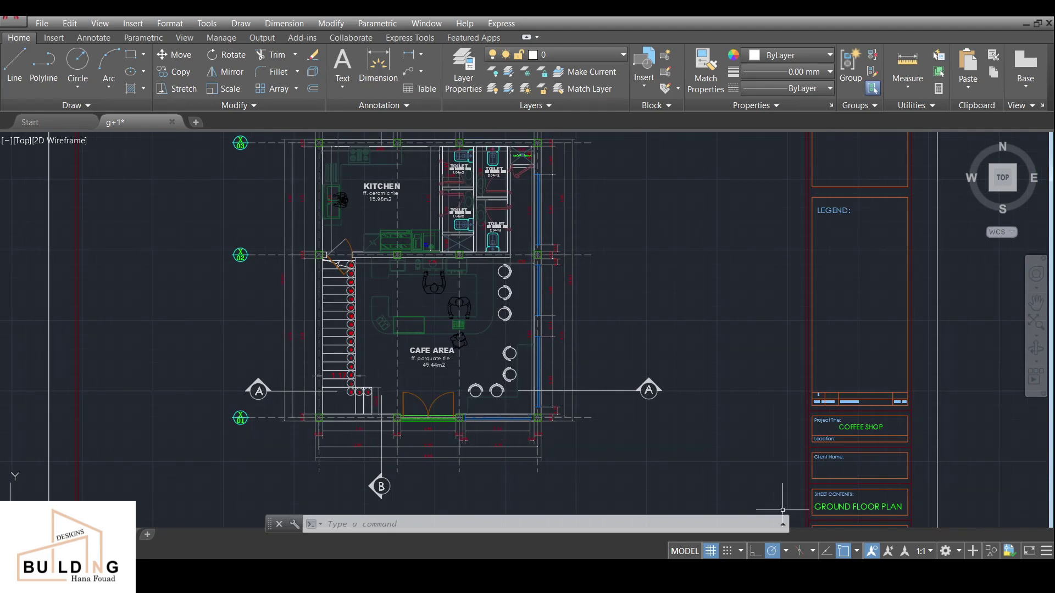
Switch back to Archicad and open the Ground Floor plan with nothing selected.
left_click(707, 516)
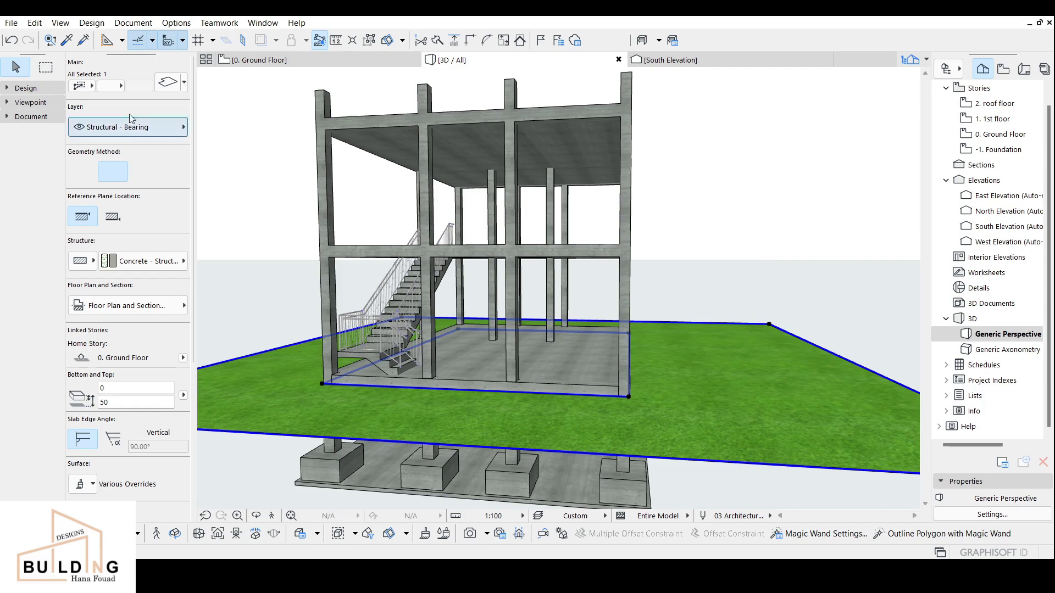
left_click(322, 60)
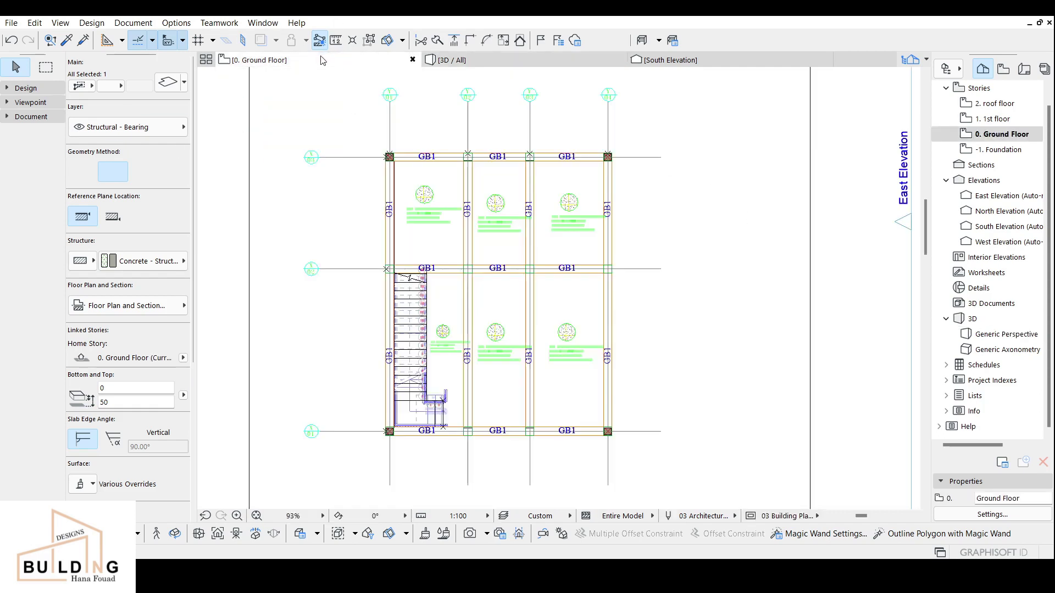
key("Escape")
scroll(488, 318, "down", 1)
middle_click_drag(496, 317, 440, 292)
middle_click_drag(405, 238, 459, 273)
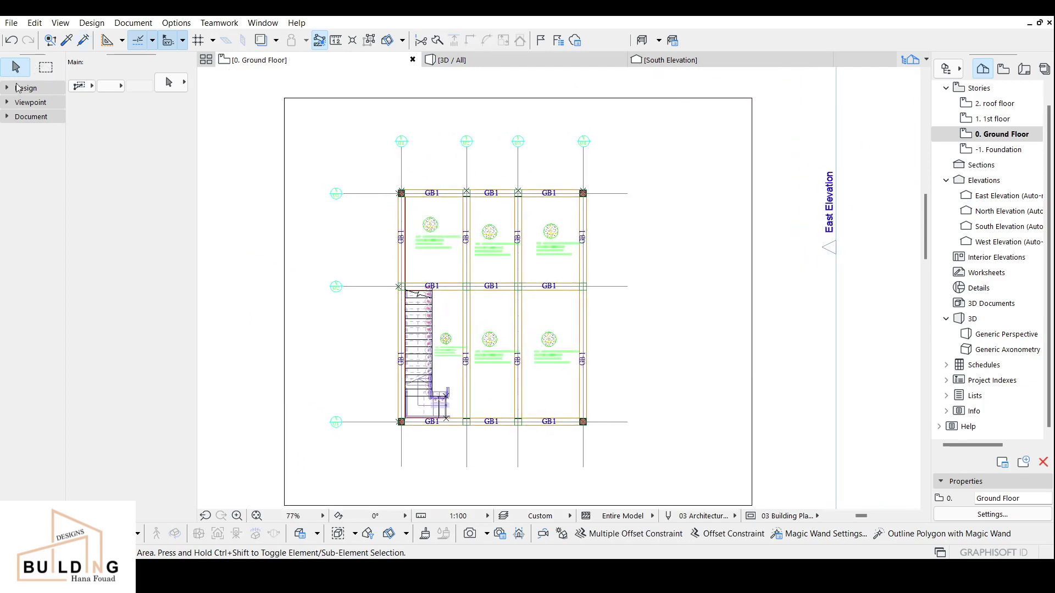
Activate the Wall tool with the straight geometry method and a Center reference line.
left_click(17, 88)
left_click(18, 104)
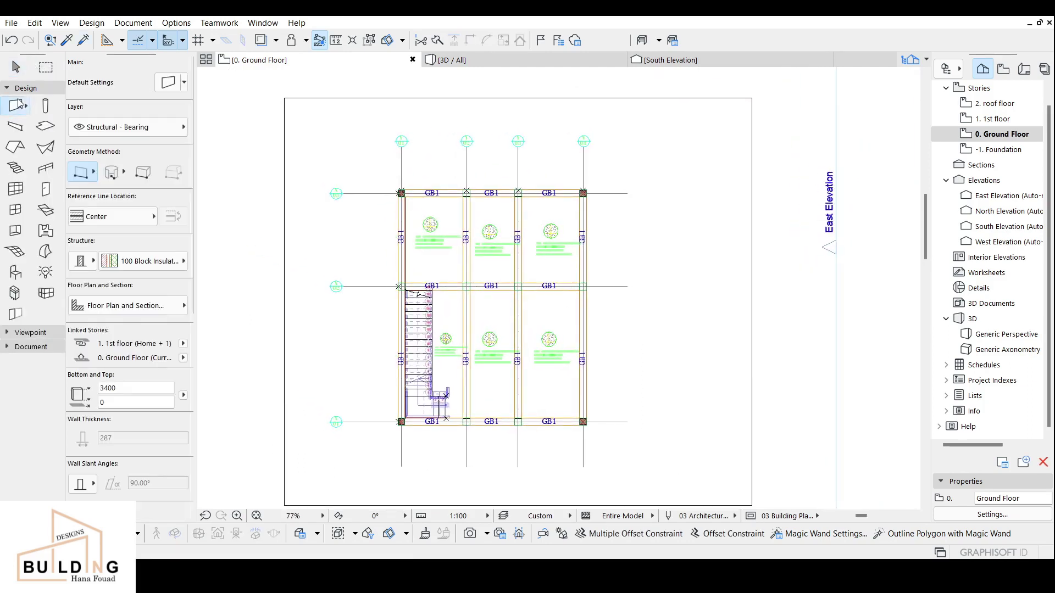
left_click(113, 174)
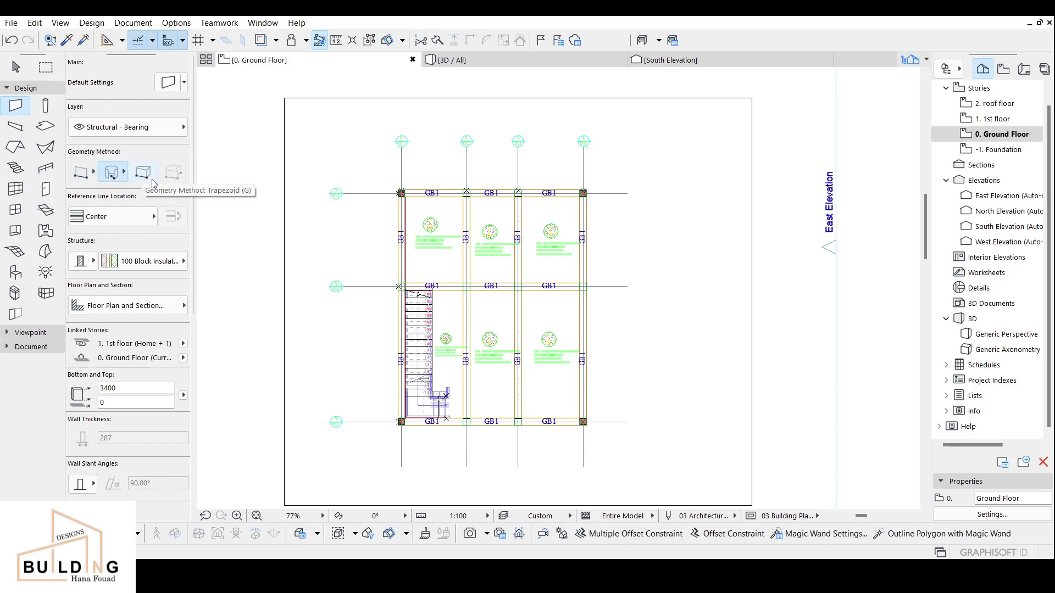
left_click(81, 174)
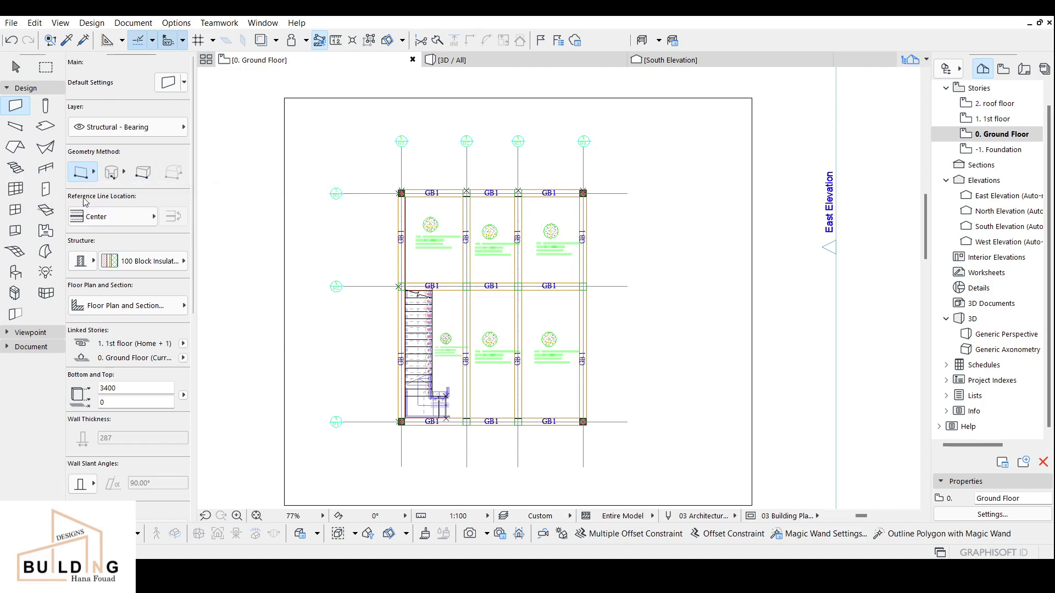
left_click(135, 222)
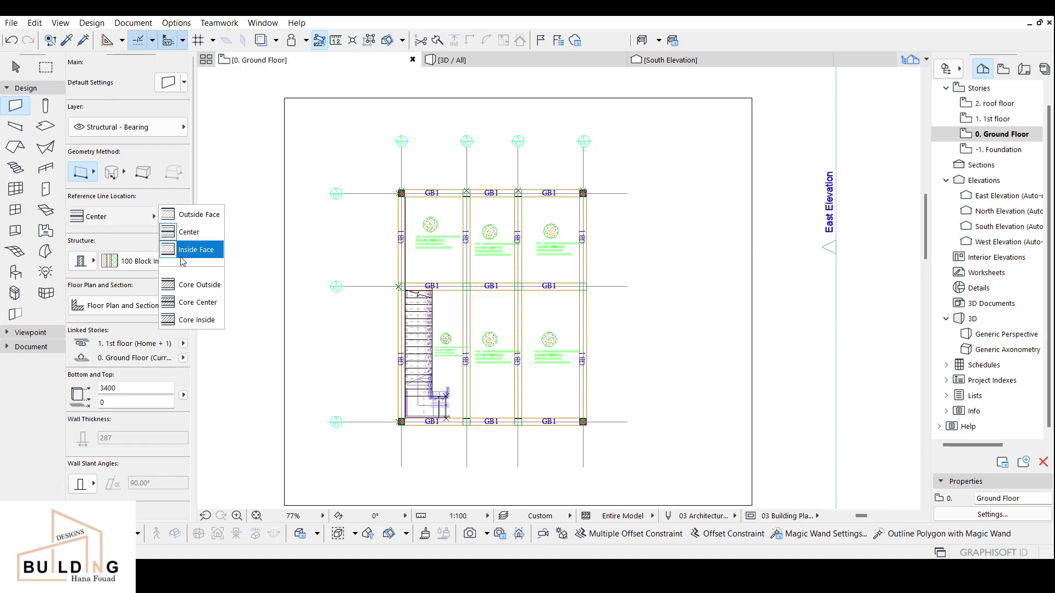
left_click(137, 250)
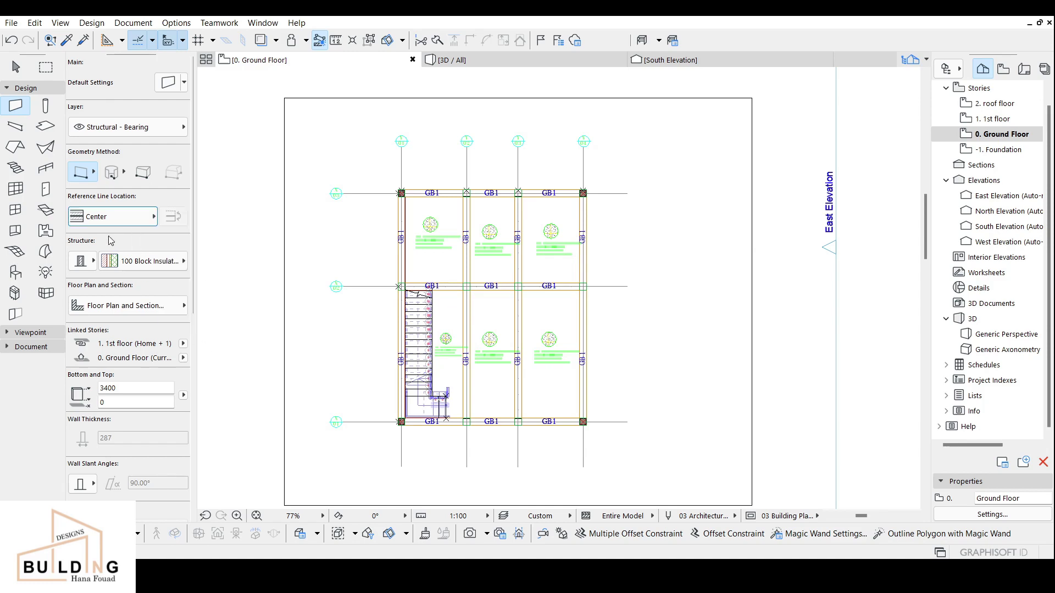
Try the Basic wall structure and switch back to Composite.
left_click(94, 262)
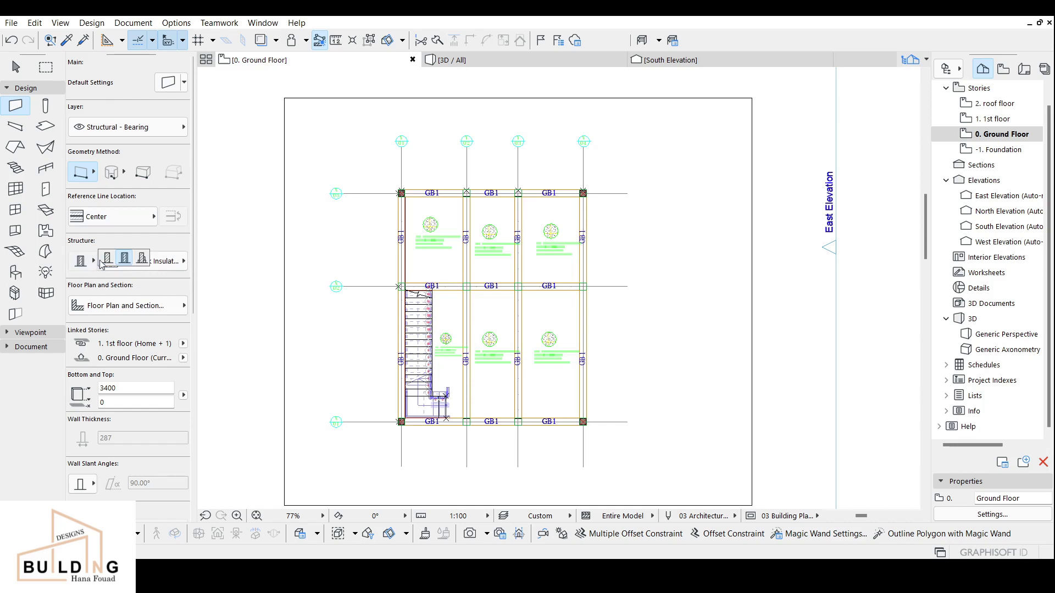
left_click(107, 260)
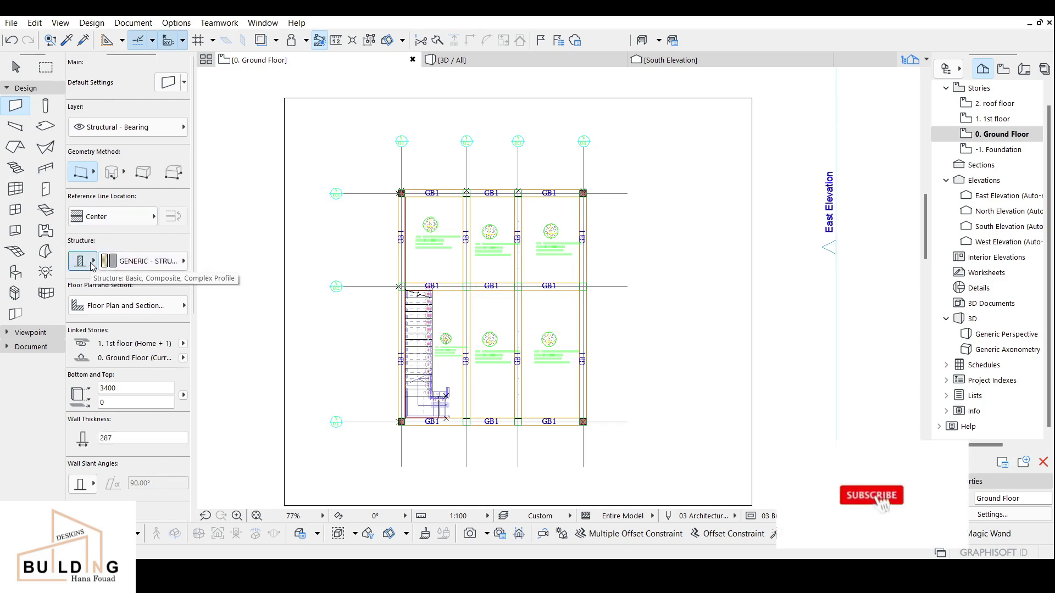
left_click(92, 264)
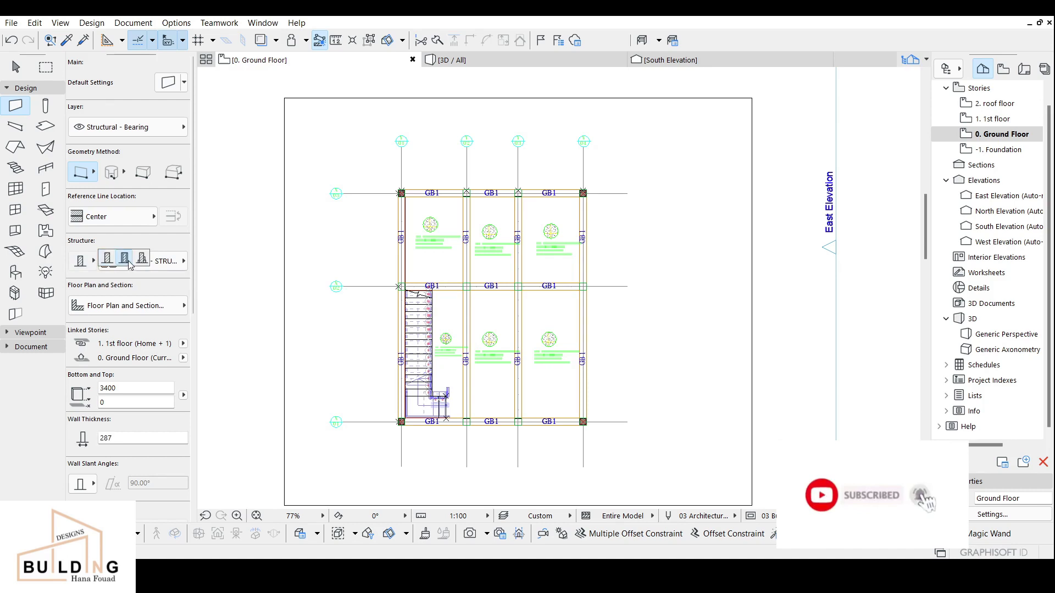
left_click(126, 262)
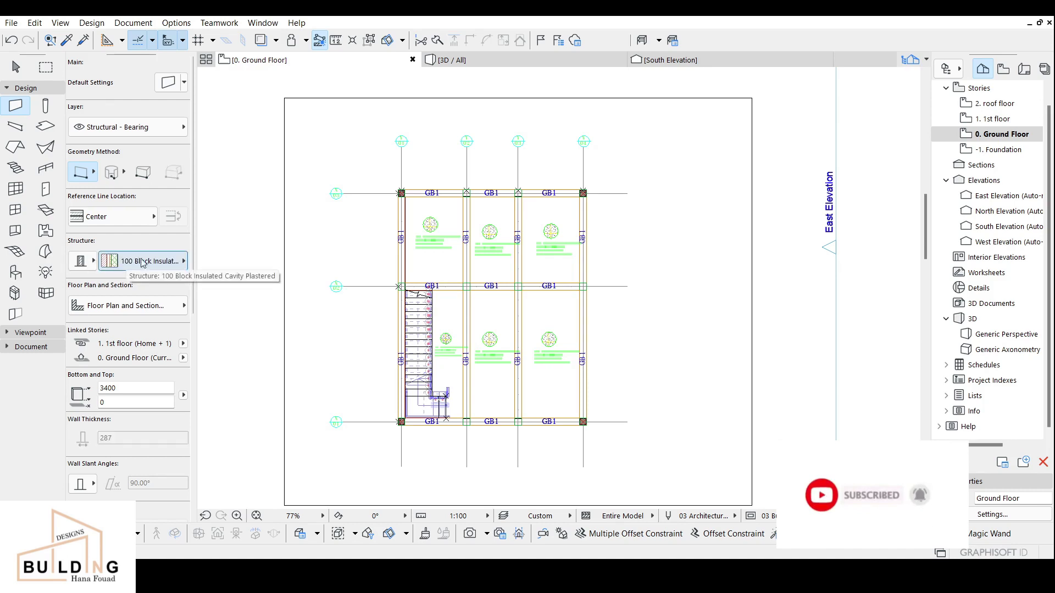
Try the 100 Block Double Plastered composite, and set the wall structure to Basement Wall.
left_click(158, 262)
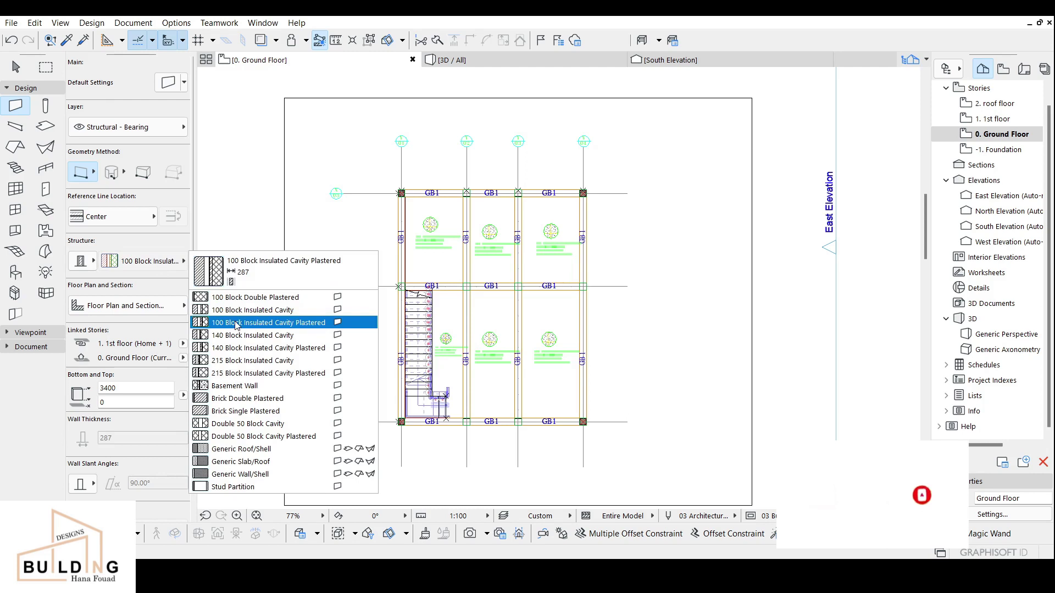
left_click(257, 298)
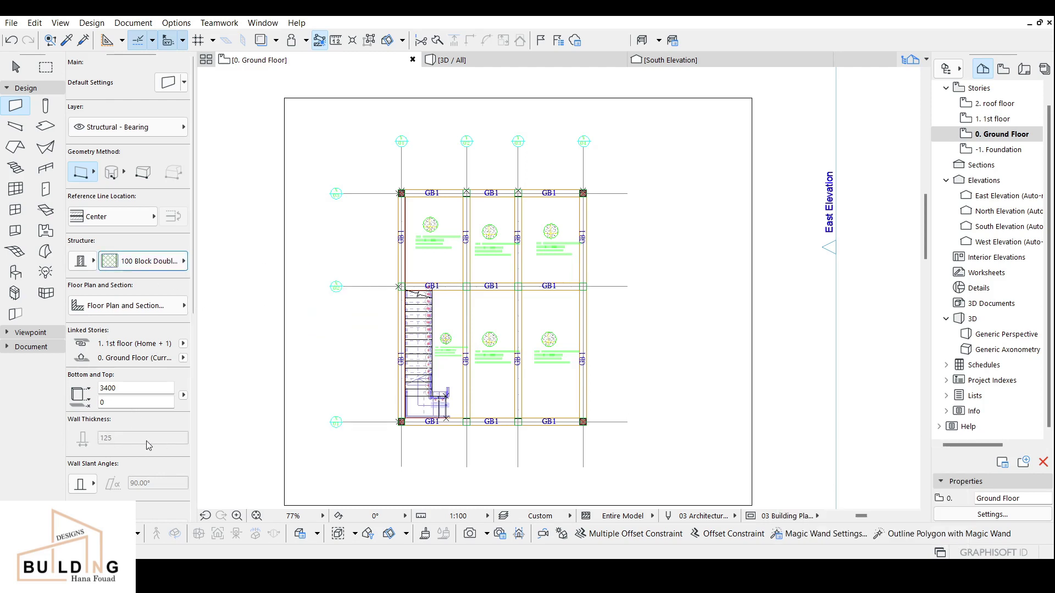
left_click(146, 262)
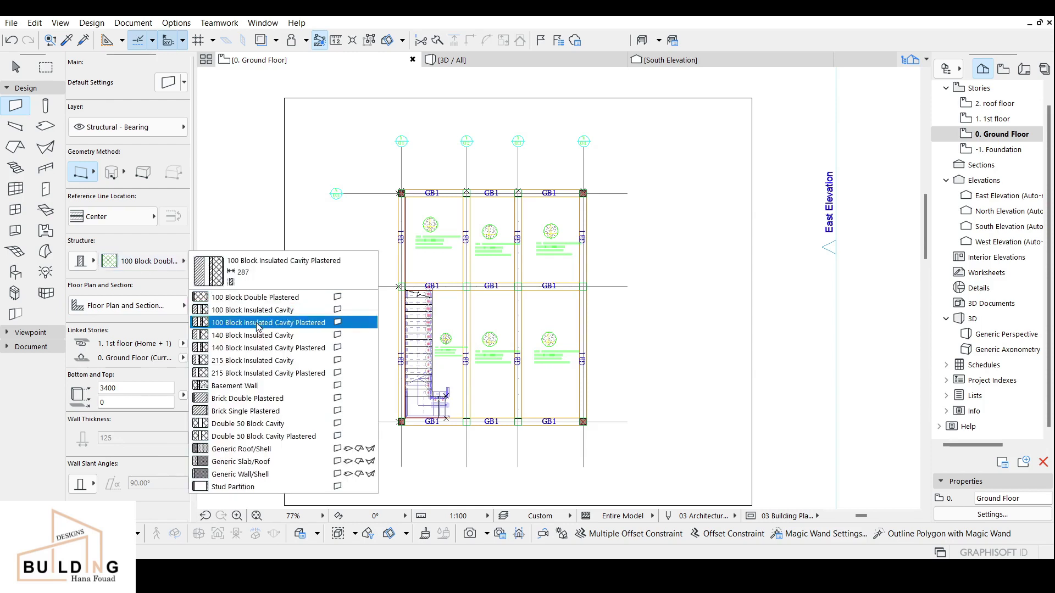
left_click(246, 387)
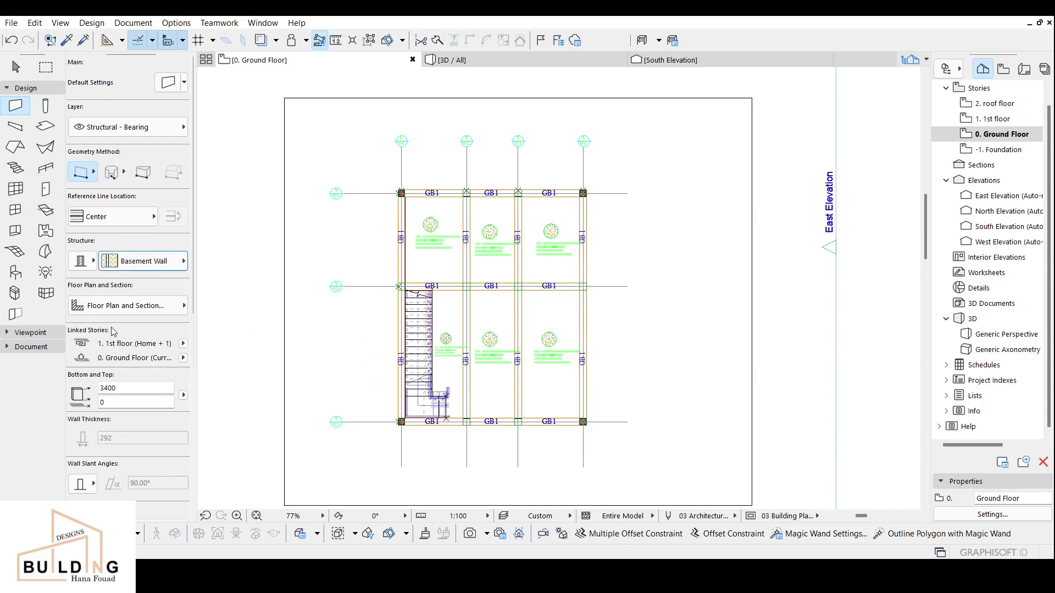
Try the Double 50 Block Cavity composite, and switch the wall structure to Basic with the generic structural material.
left_click(160, 268)
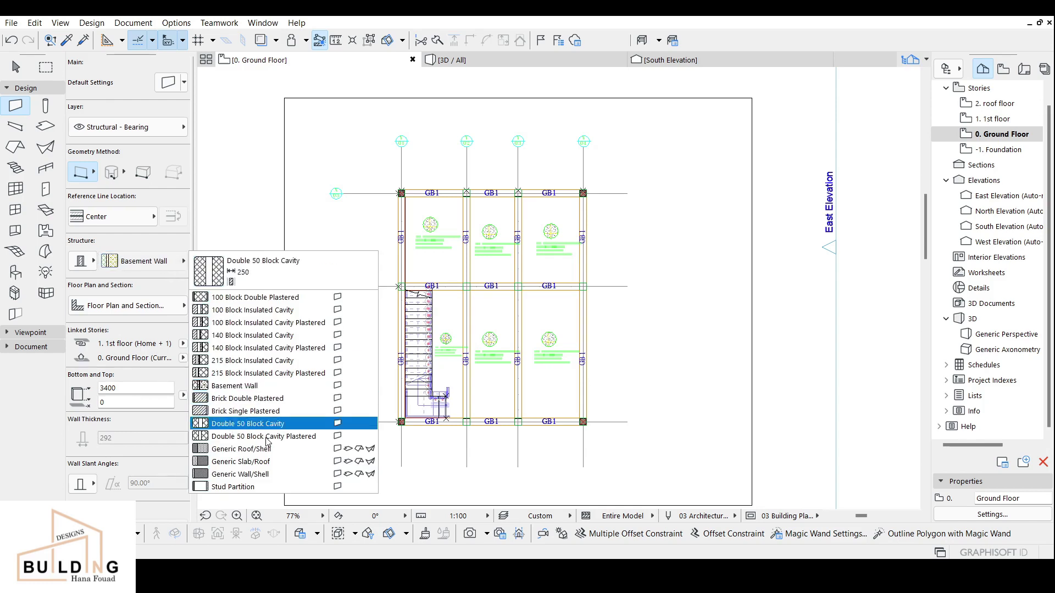
left_click(241, 425)
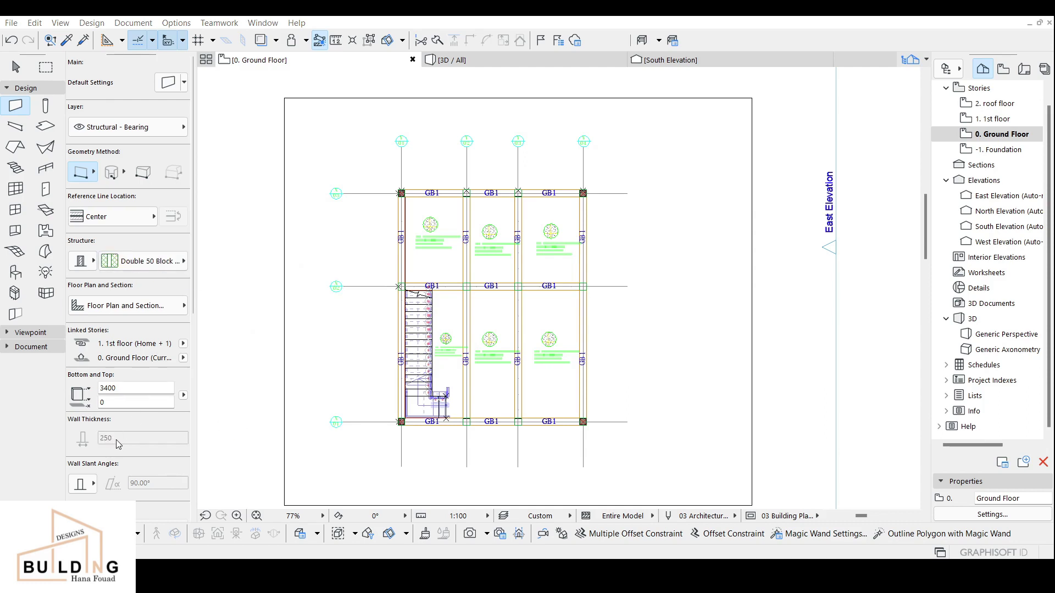
left_click(88, 264)
left_click(107, 260)
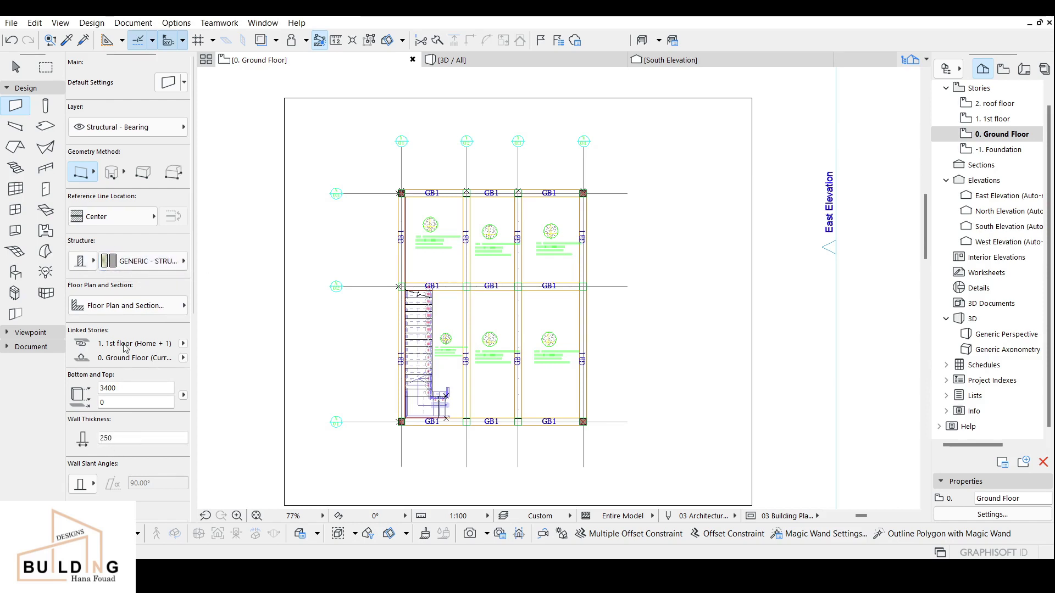
Try the Complex Profile wall structure and return to the Basic structure.
left_click(108, 261)
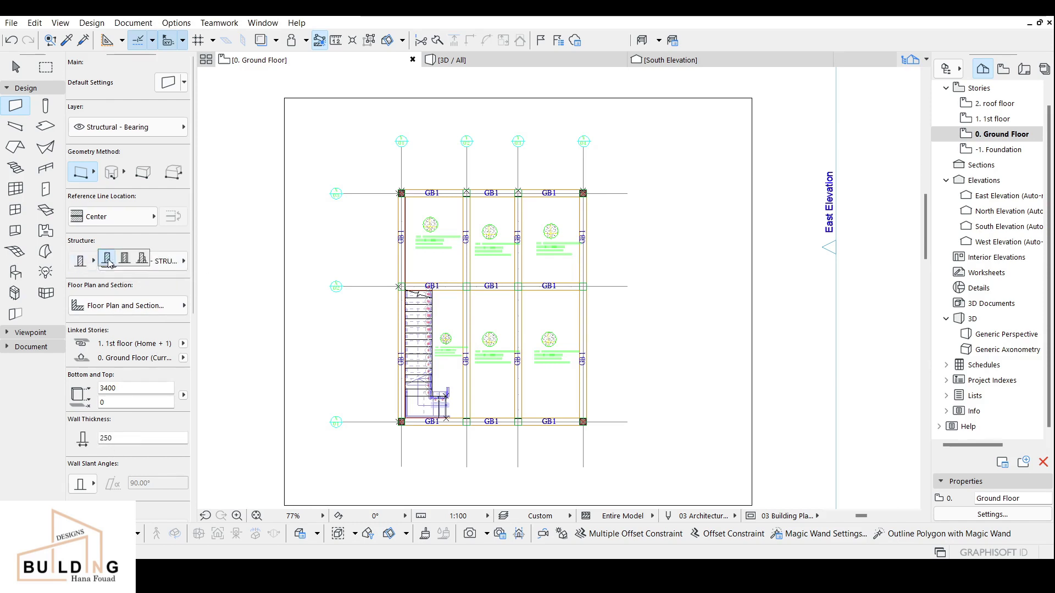
left_click(142, 261)
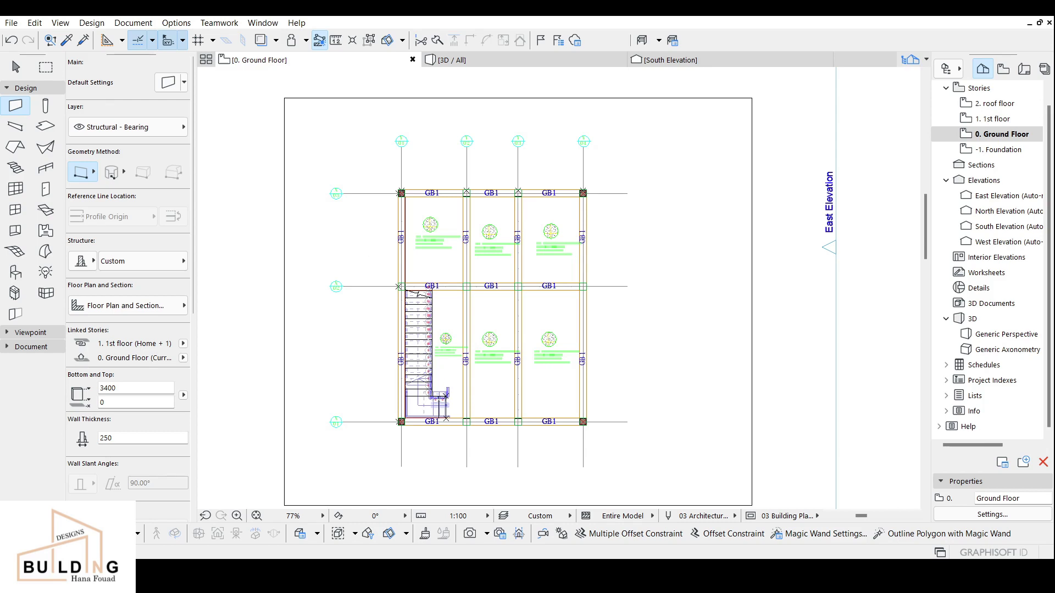
left_click(174, 23)
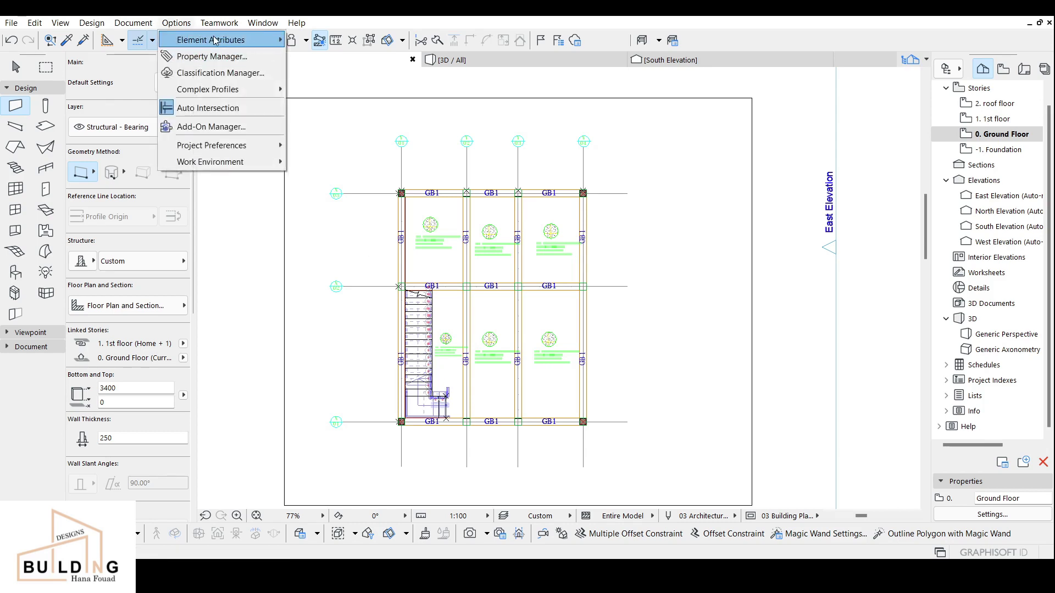
mouse_move(279, 40)
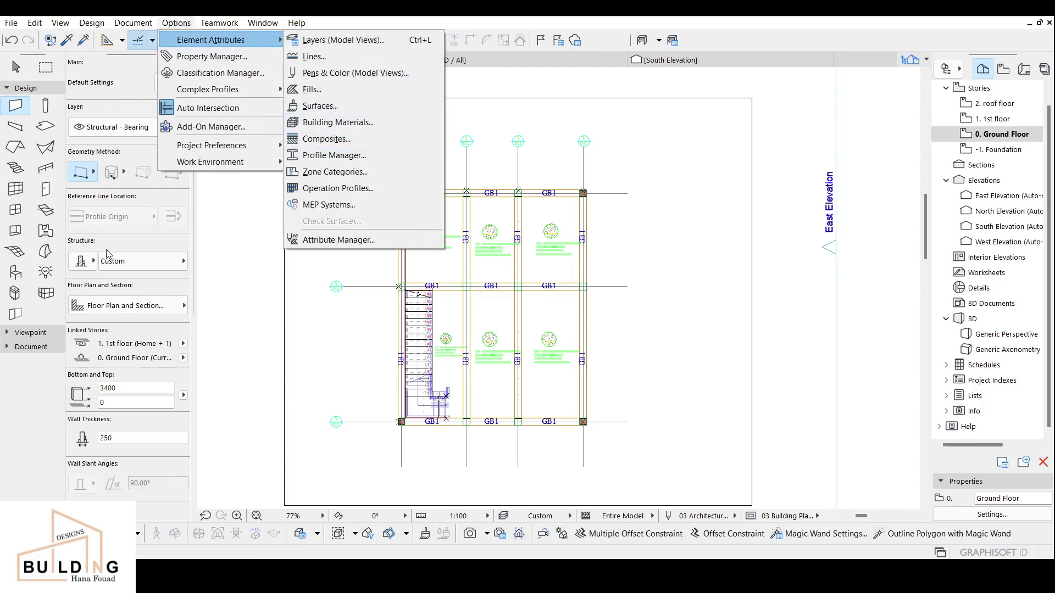
left_click(137, 246)
left_click(82, 262)
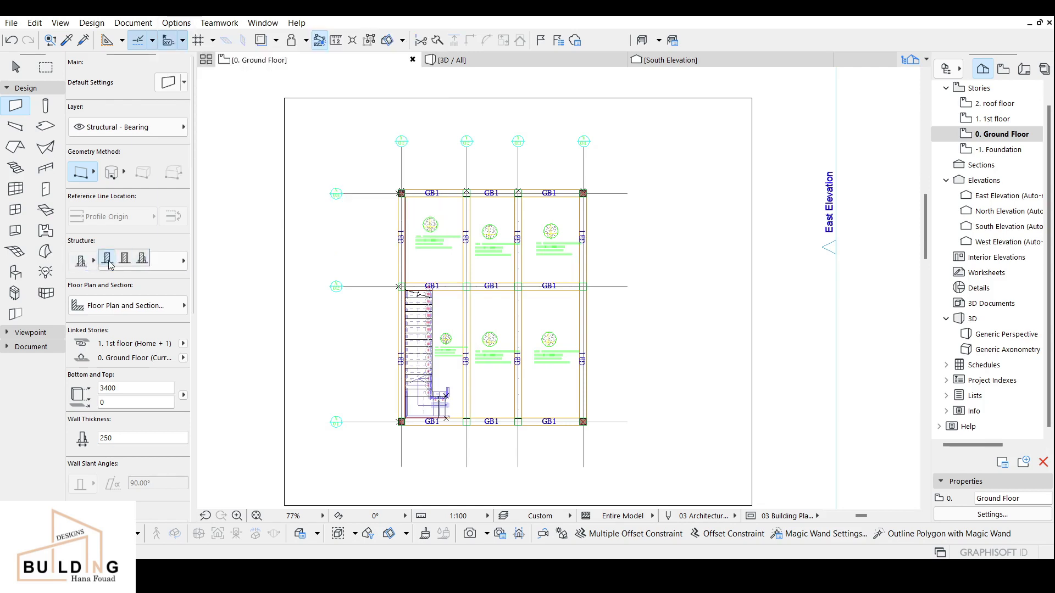
left_click(107, 259)
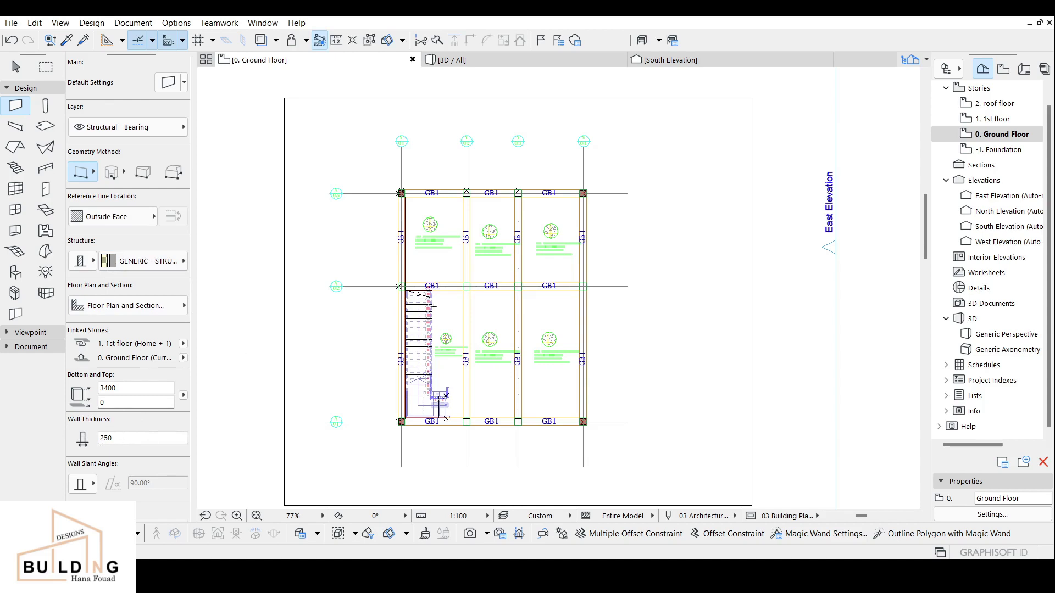
Set the wall's reference line location to Center.
scroll(400, 368, "up", 5)
scroll(400, 368, "up", 8)
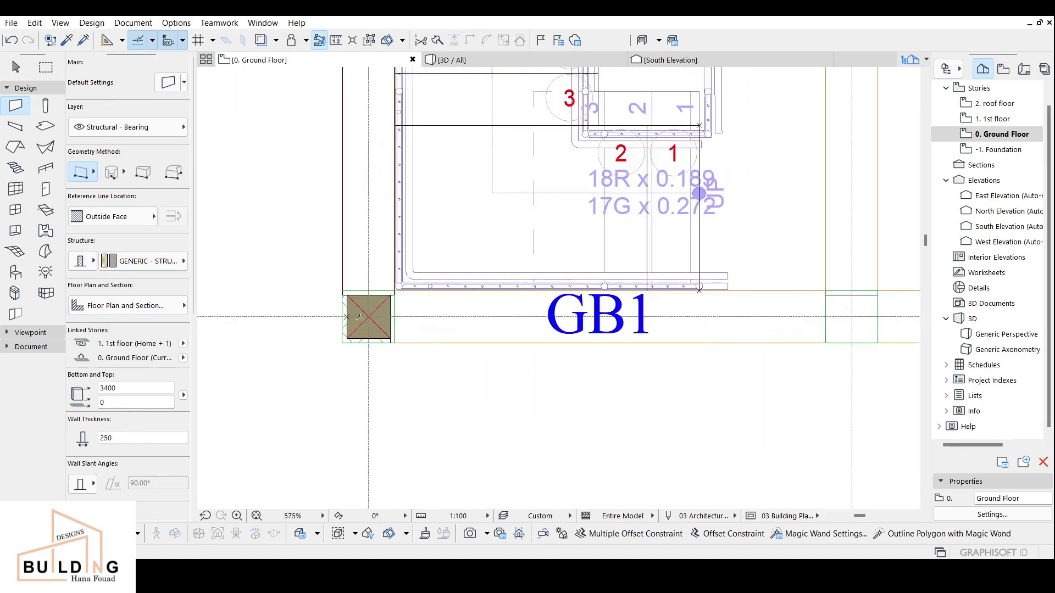
left_click(128, 219)
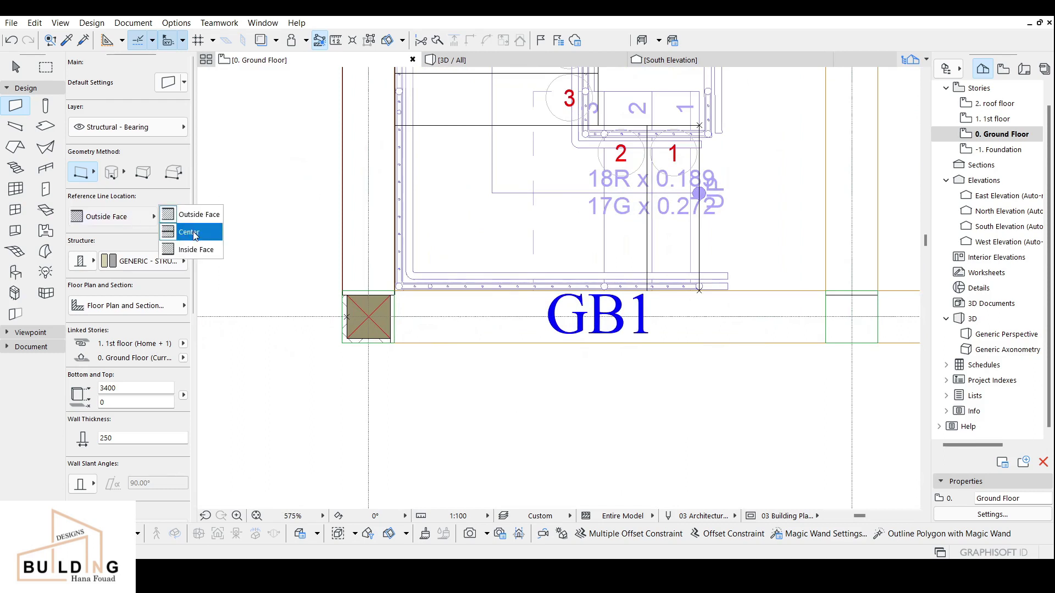
left_click(188, 232)
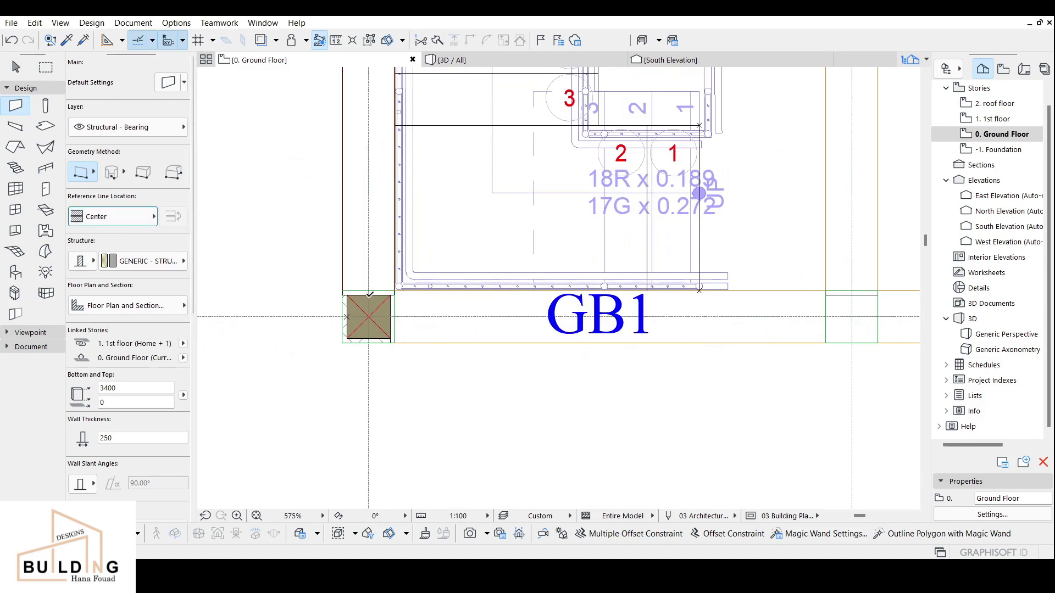
Draw a 9500 mm wall along grid line 01, from the lower corner column by the stairs to the upper corner column.
scroll(417, 220, "down", 8)
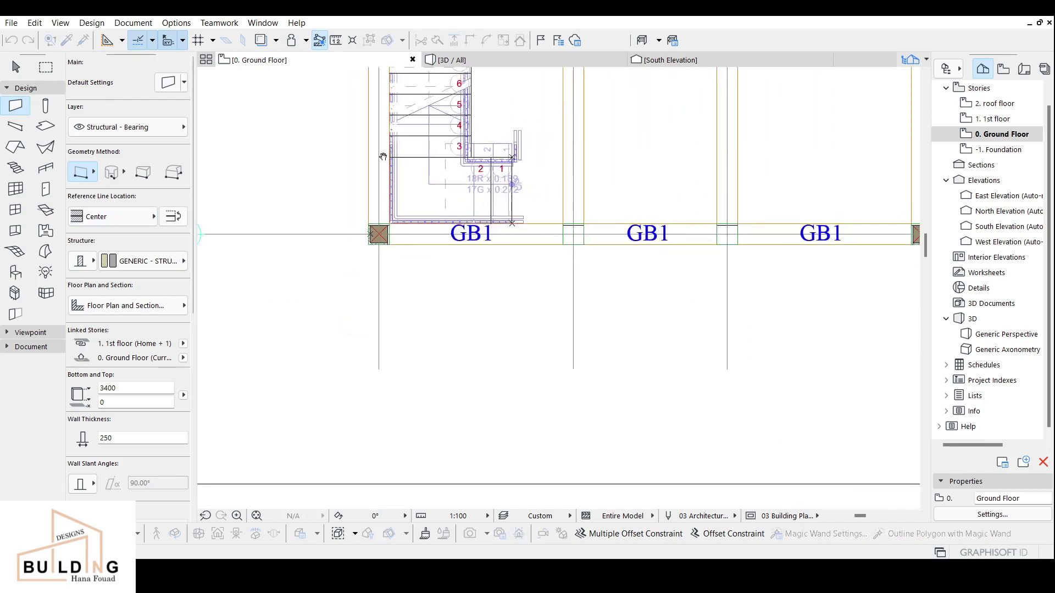
middle_click_drag(385, 216, 367, 410)
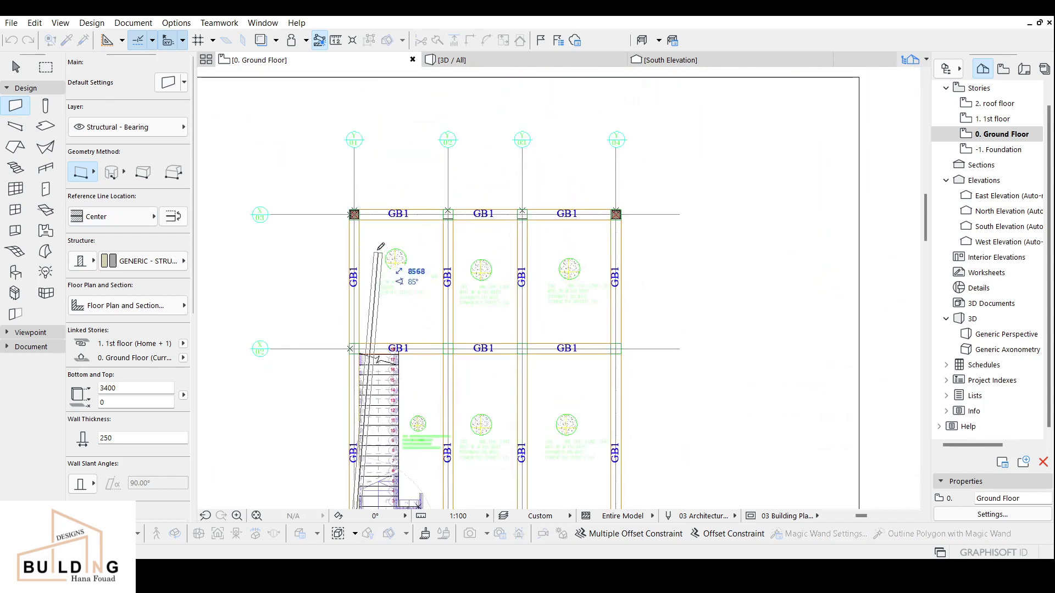
scroll(370, 242, "up", 8)
scroll(345, 189, "up", 1)
left_click(343, 191)
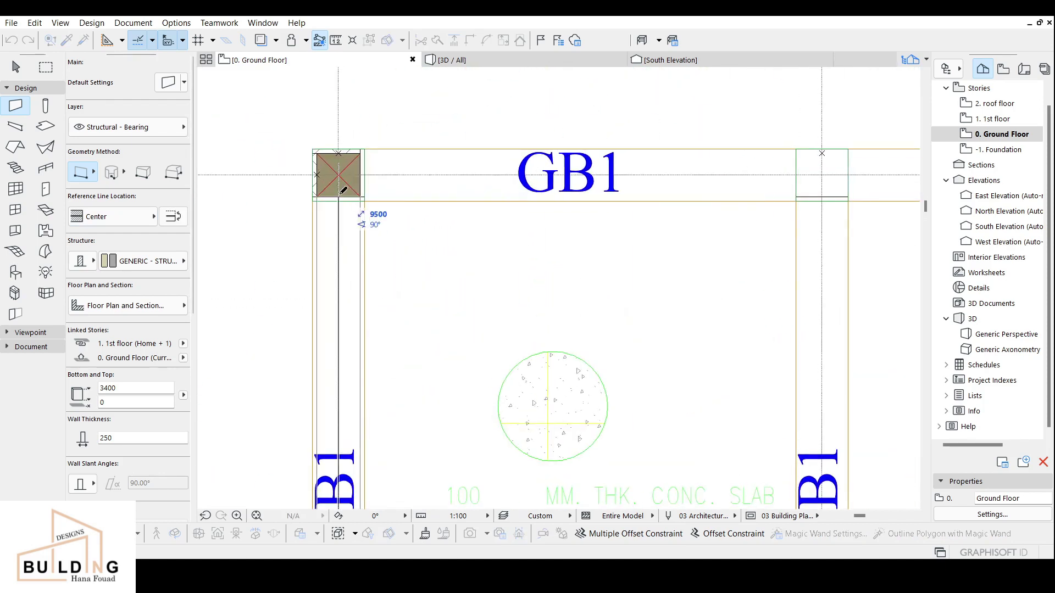
key("Escape")
Open the 3D view of the model and select the new wall beside the stairs.
scroll(405, 144, "down", 5)
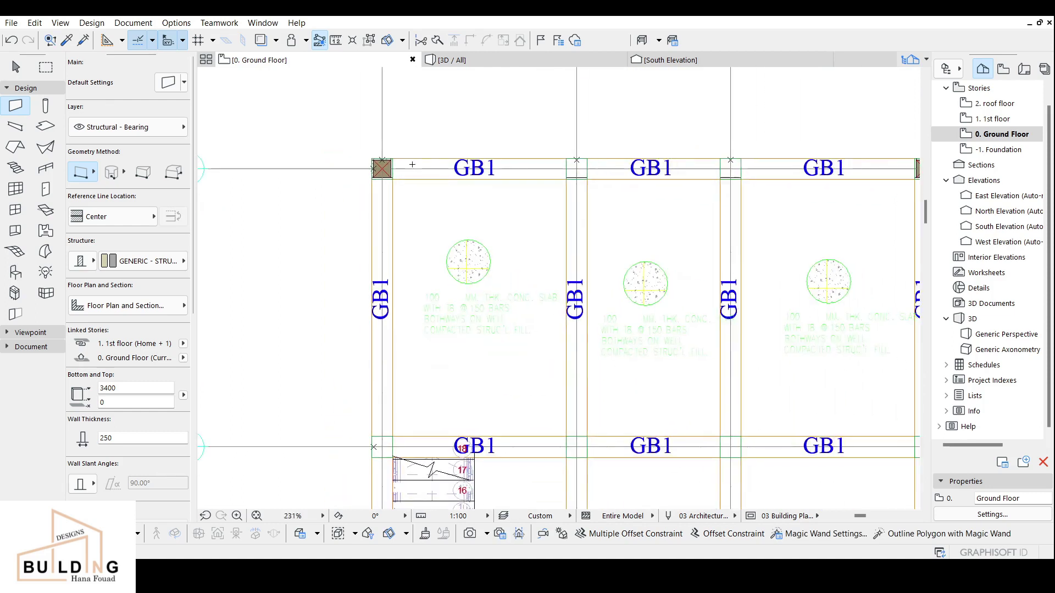
left_click(496, 63)
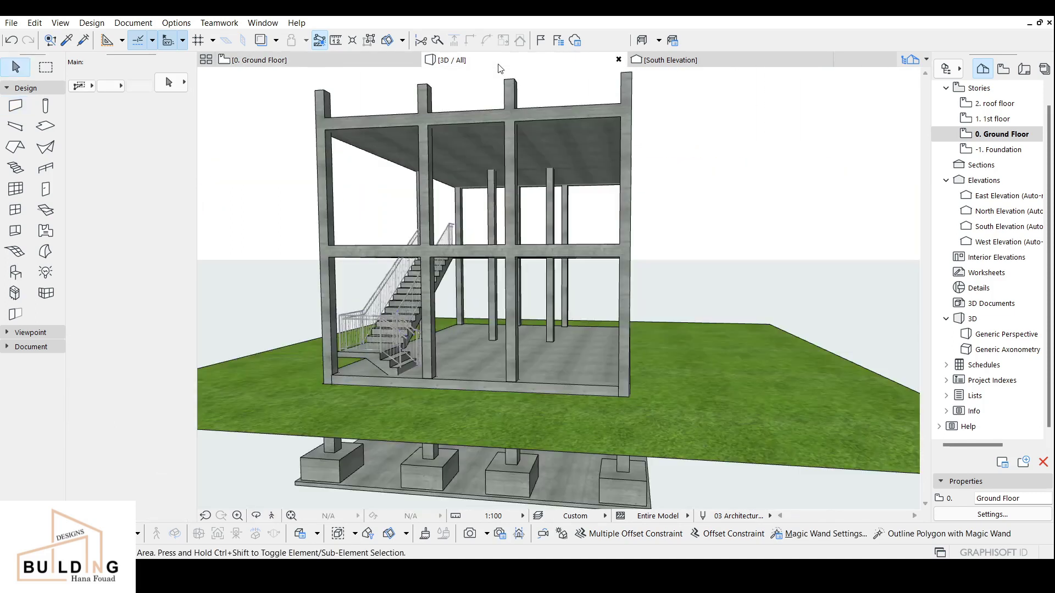
left_click(489, 269)
scroll(385, 291, "up", 3)
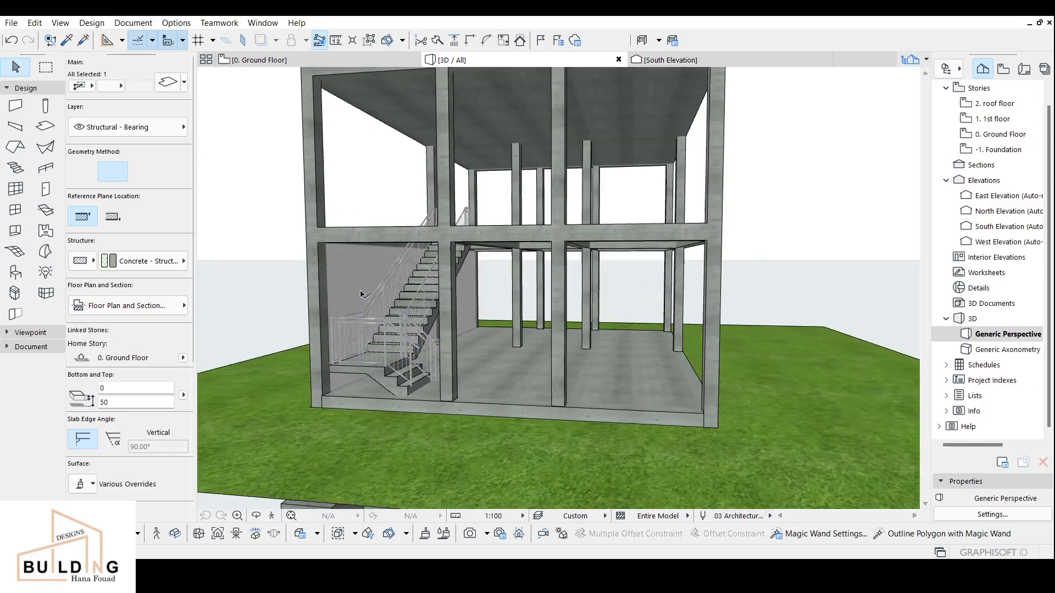
left_click(367, 291)
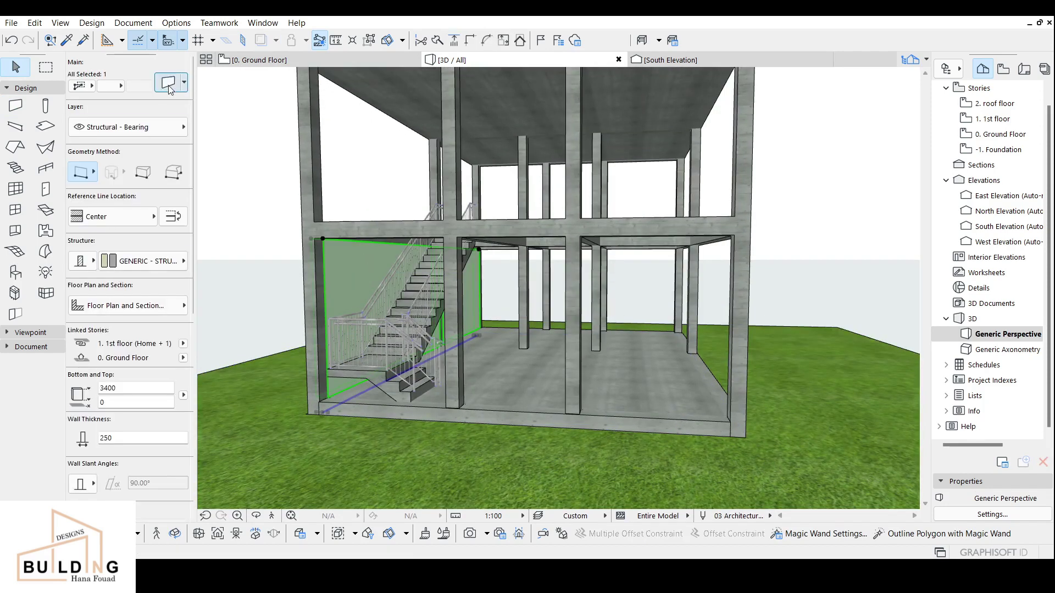
Override the first surface of the selected wall with Brick - Aged Natural in its model settings.
left_click(168, 88)
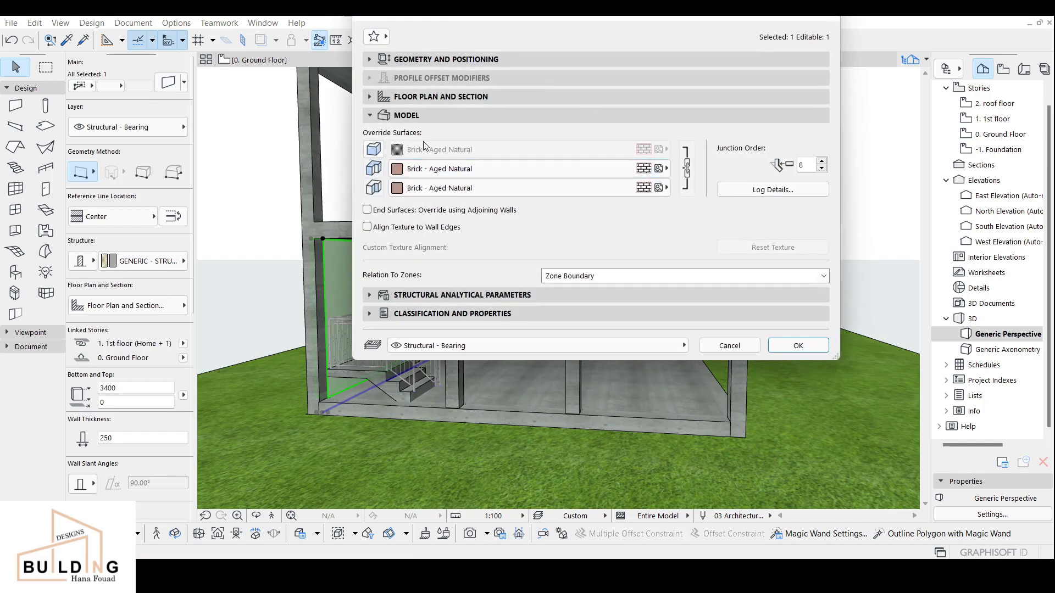
left_click(380, 149)
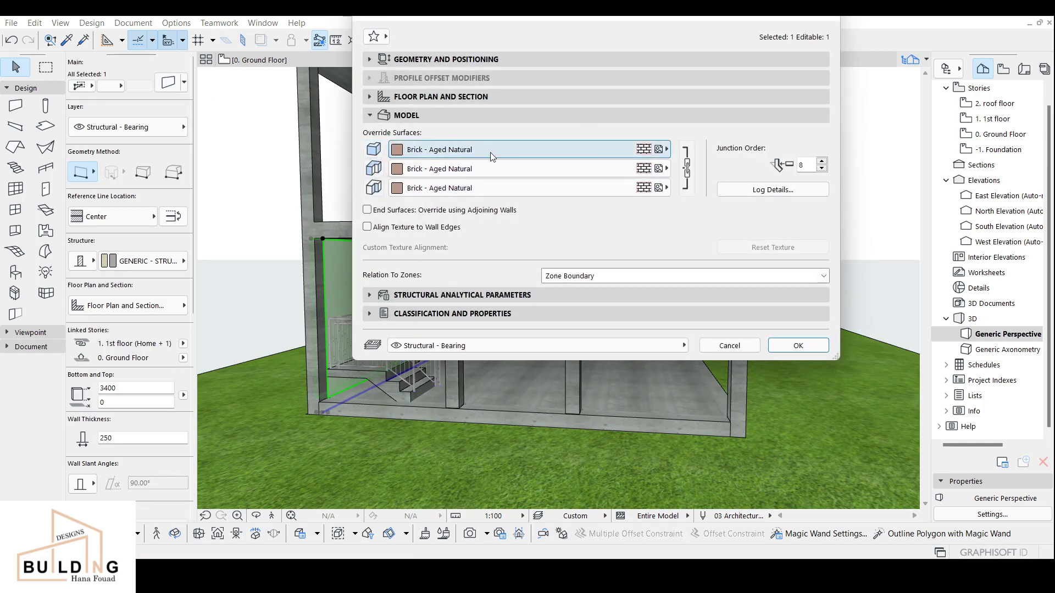
left_click(588, 155)
left_click(593, 148)
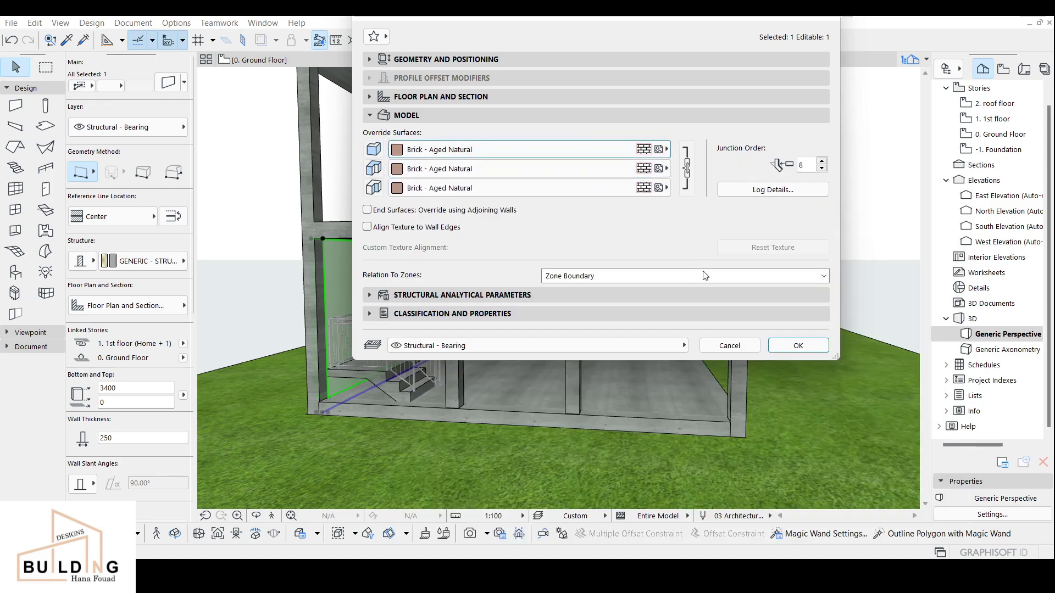
left_click(777, 345)
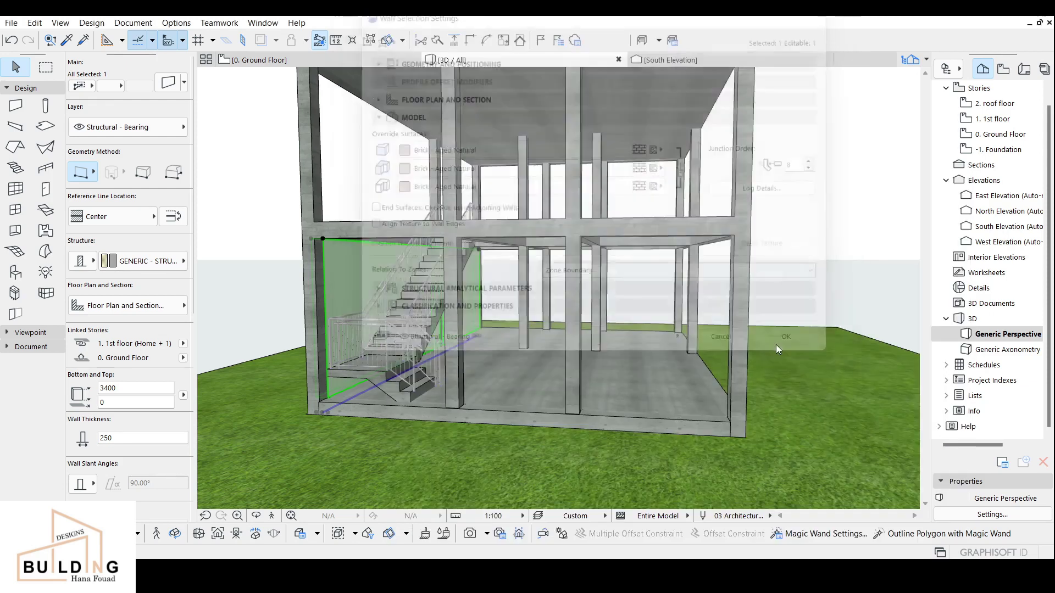
Examine the surface finish of the wall beside the stairs in the 3D view.
scroll(367, 267, "up", 4)
scroll(366, 266, "down", 2)
middle_click_drag(366, 267, 466, 285)
scroll(540, 216, "down", 2)
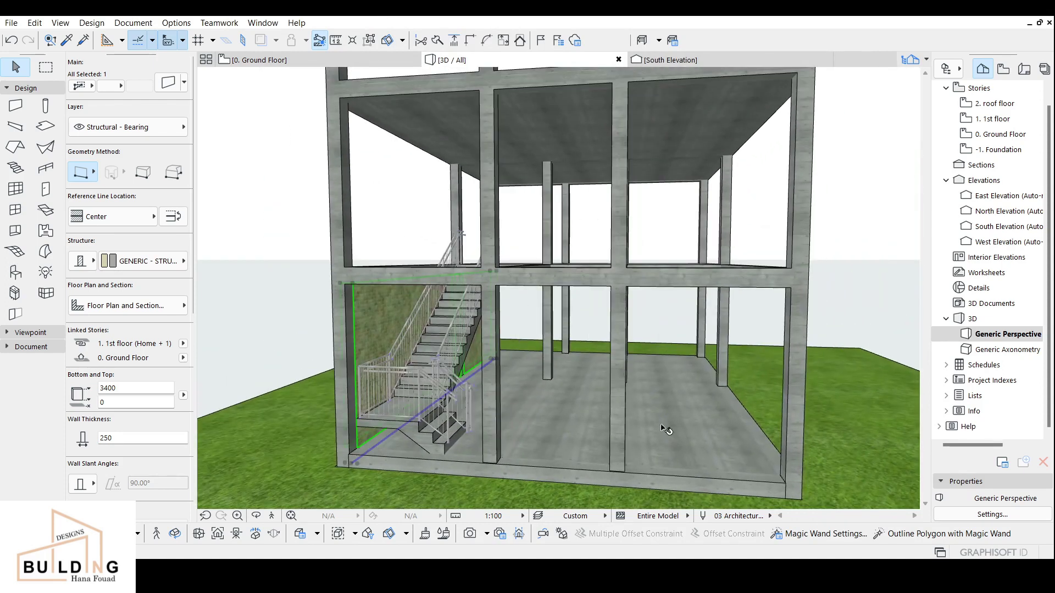
scroll(433, 325, "down", 2)
middle_click_drag(434, 325, 406, 319)
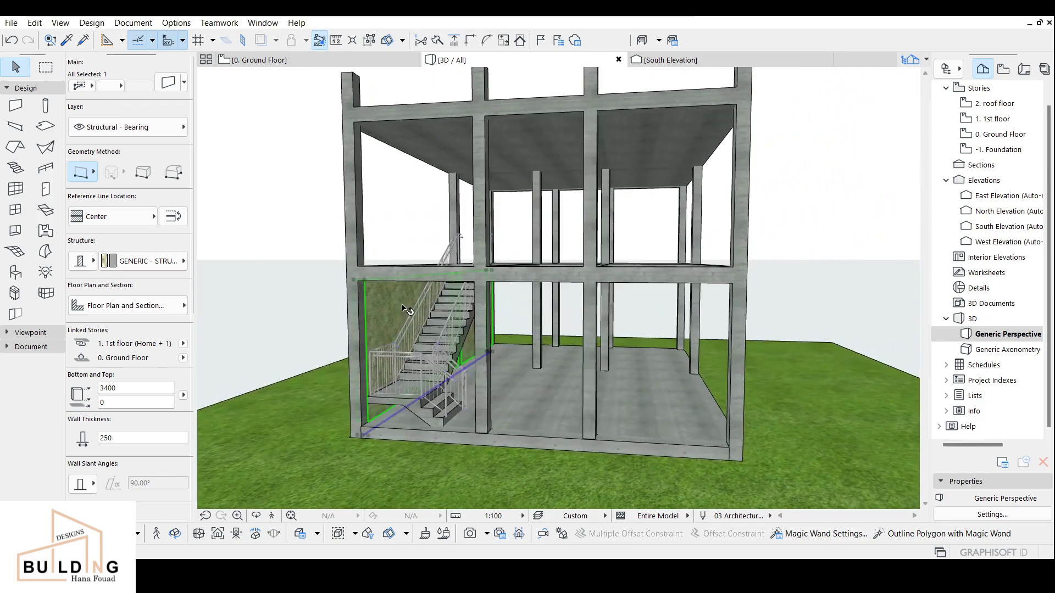
scroll(475, 226, "down", 2)
middle_click_drag(471, 233, 456, 242)
Return to the Ground Floor plan and set the Wall tool's surface override to Brick - Aged Natural on the first surface.
left_click(327, 60)
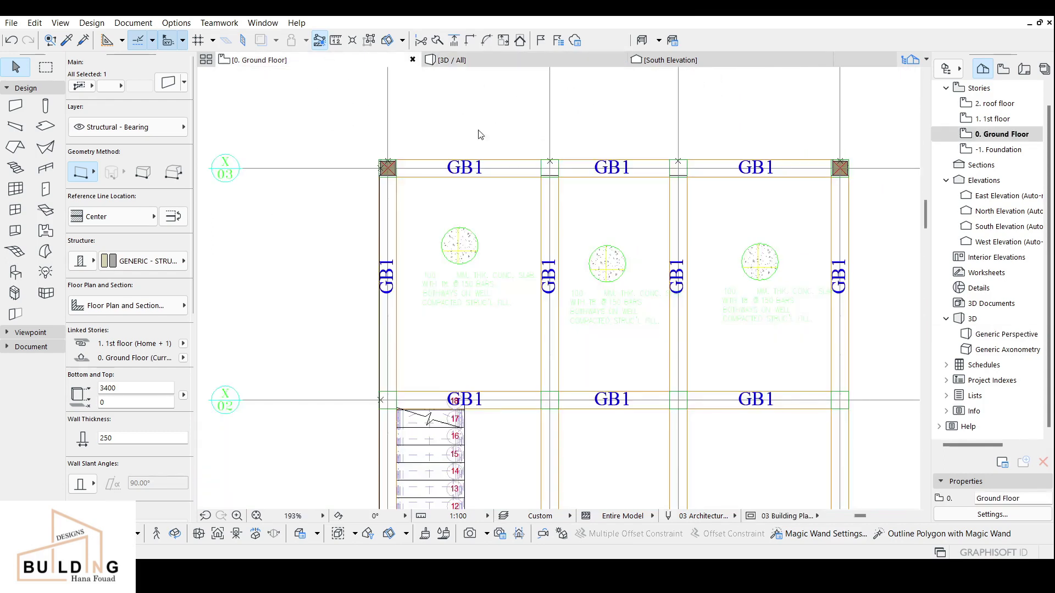
left_click(9, 108)
scroll(145, 400, "down", 4)
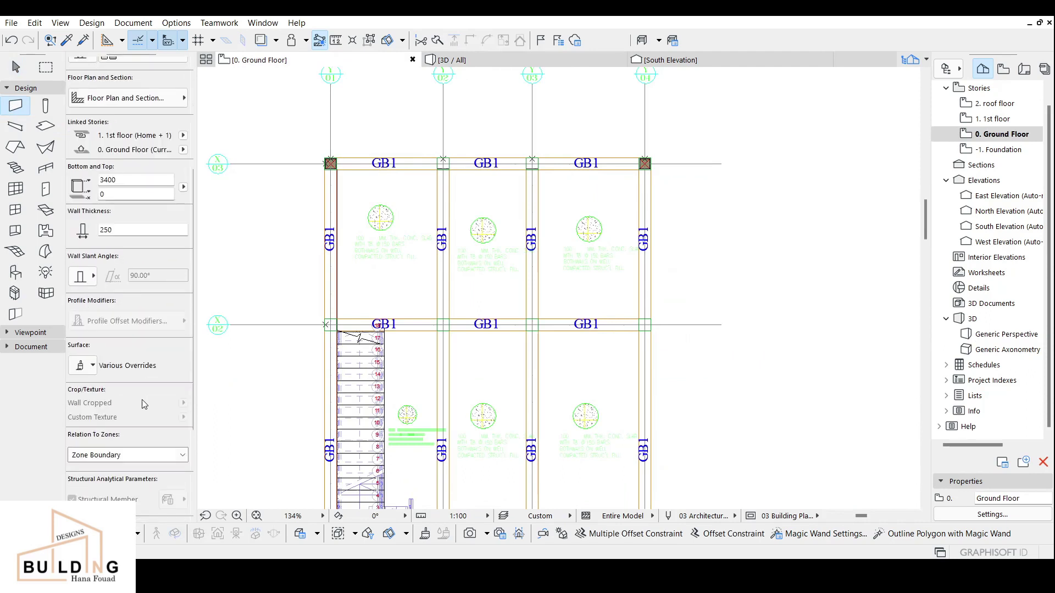
left_click(89, 369)
left_click(86, 402)
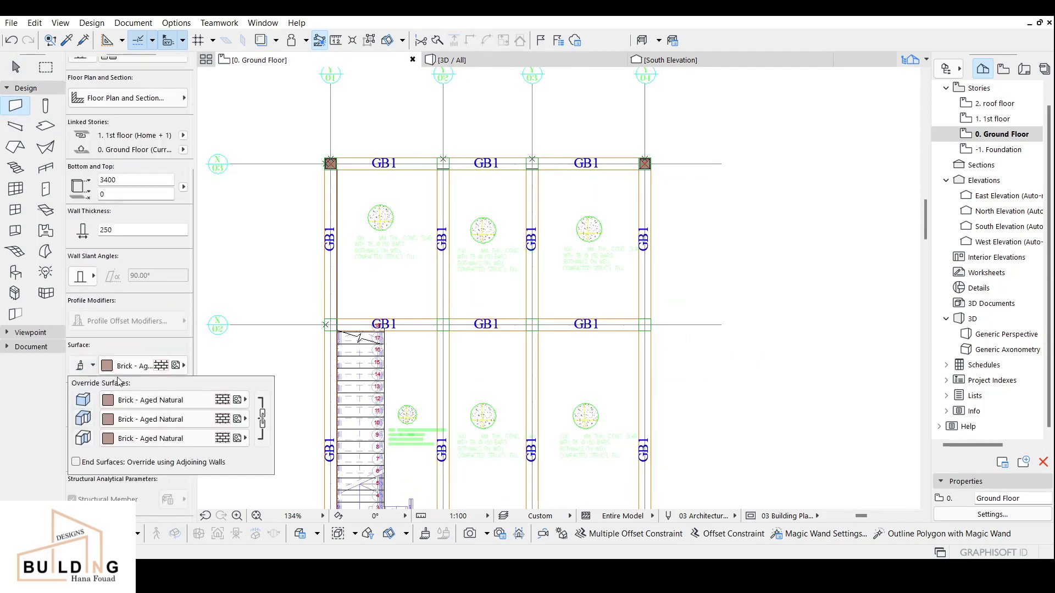
Draw a 7500 mm wall along grid line 03 between the two upper corner columns.
scroll(374, 163, "up", 5)
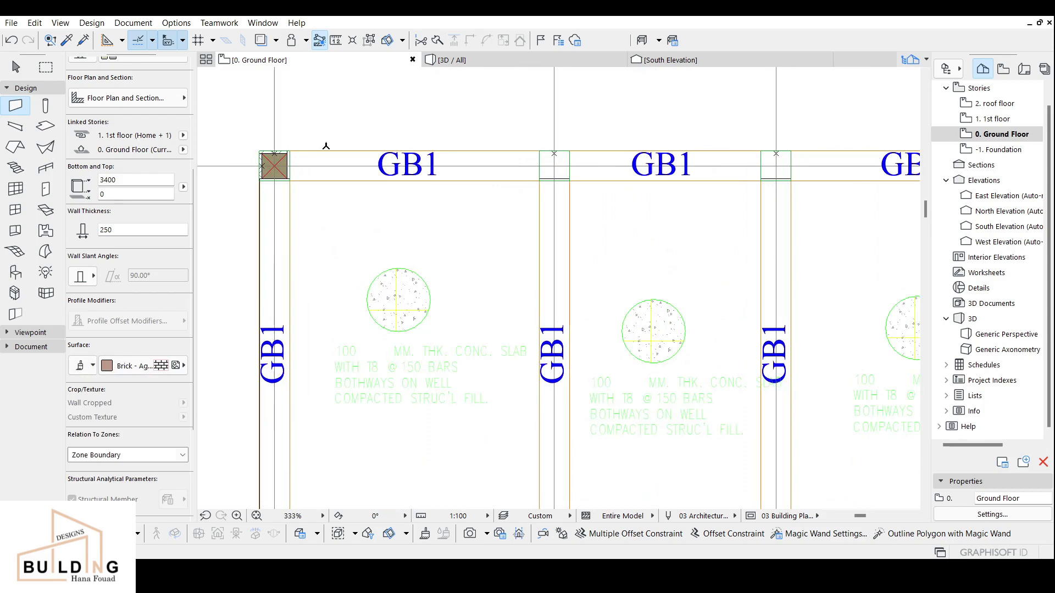
left_click(287, 165)
scroll(544, 160, "down", 2)
scroll(577, 160, "up", 4)
left_click(562, 163)
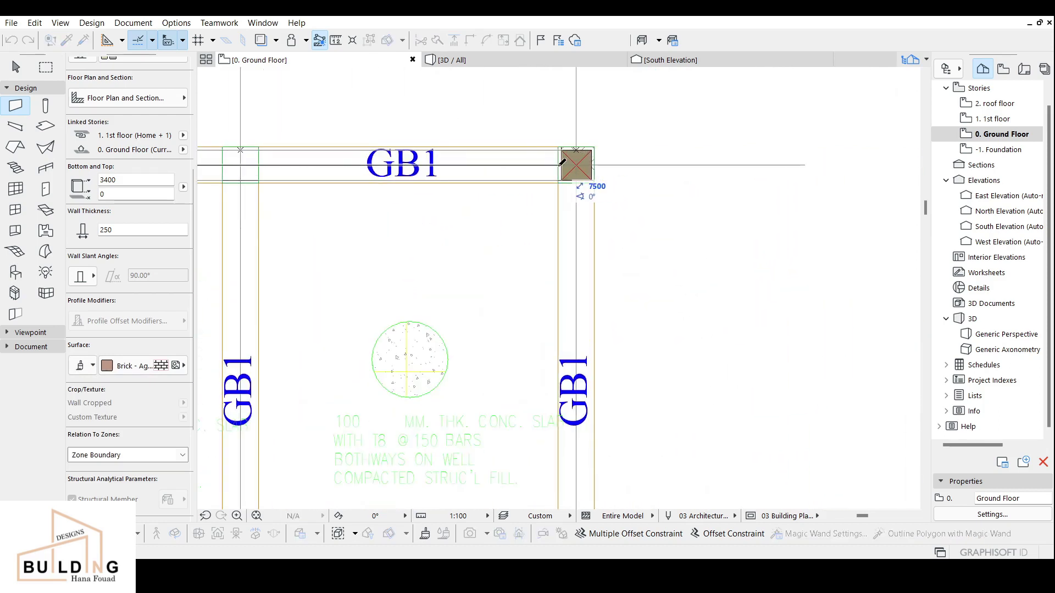
left_click(563, 161)
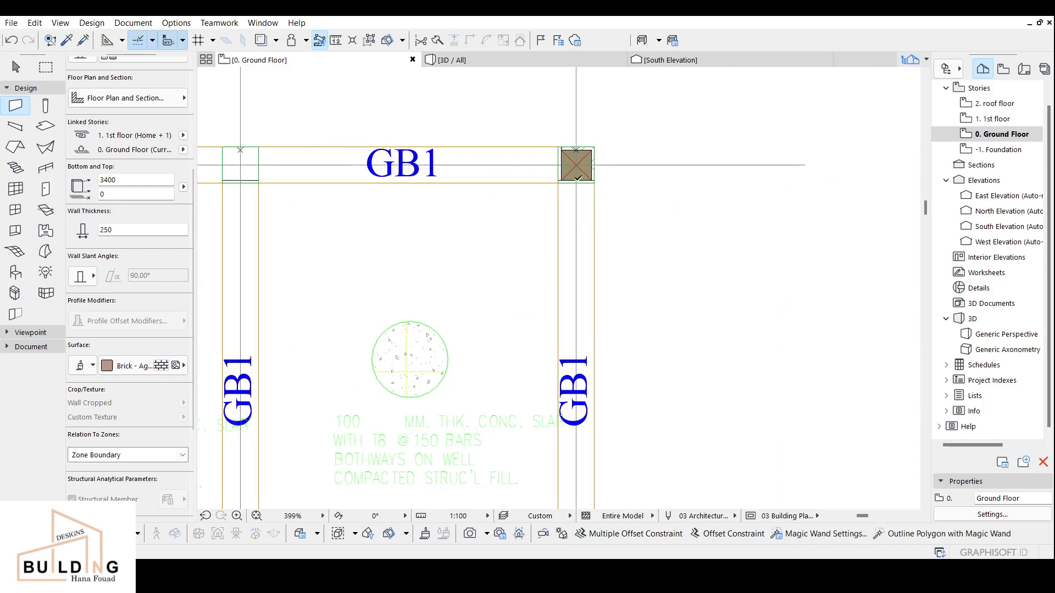
left_click(576, 165)
scroll(594, 264, "down", 5)
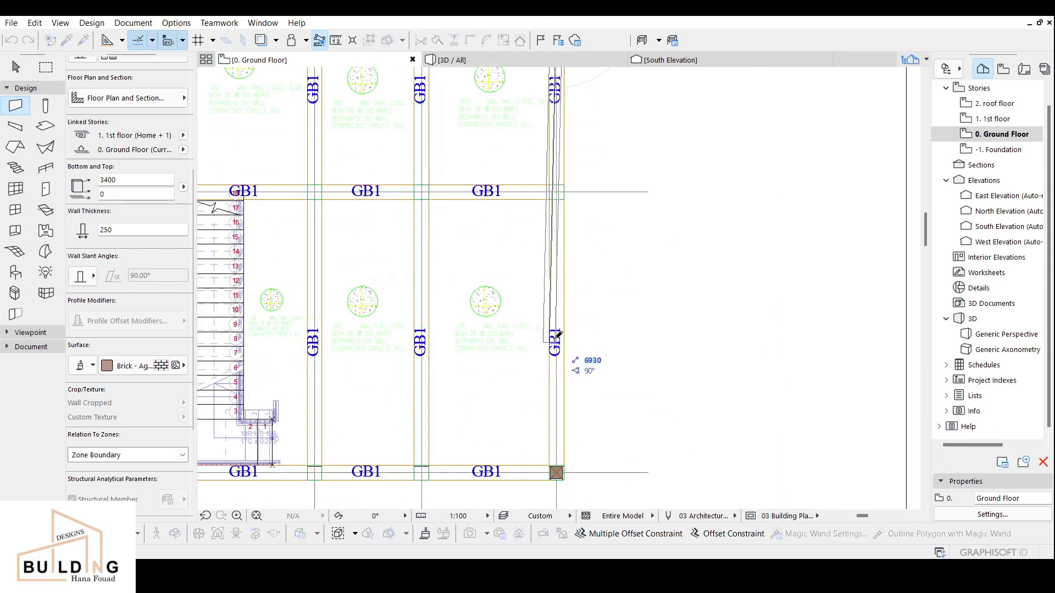
scroll(567, 217, "down", 4)
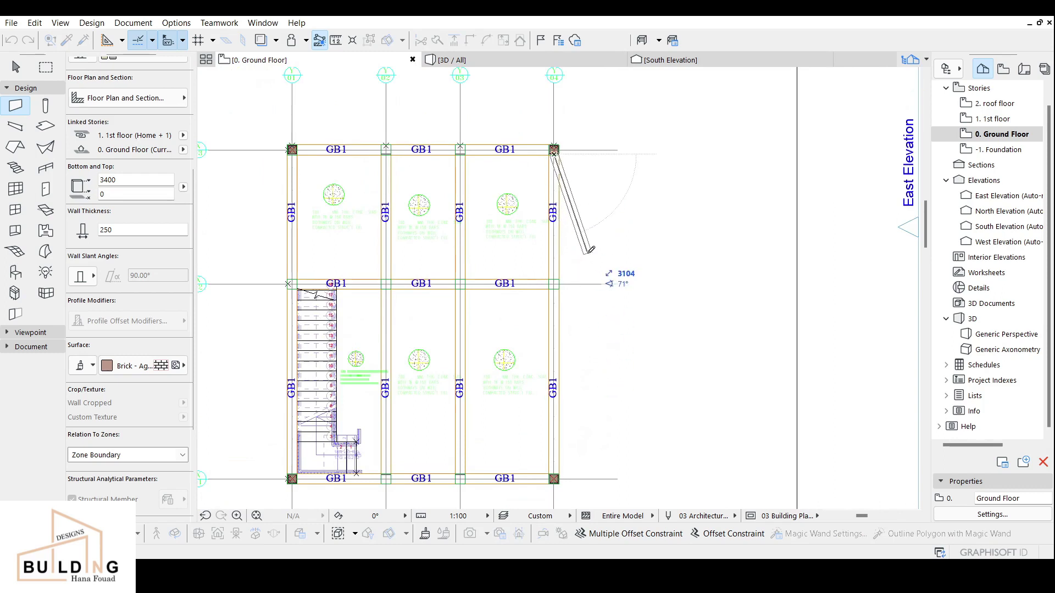
key("Escape")
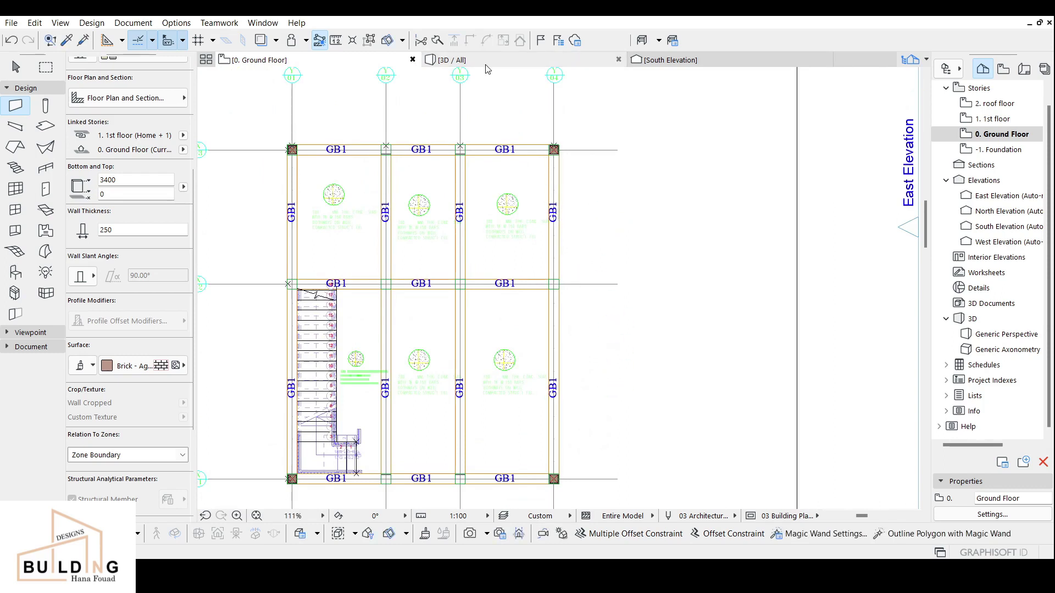
mouse_move(487, 68)
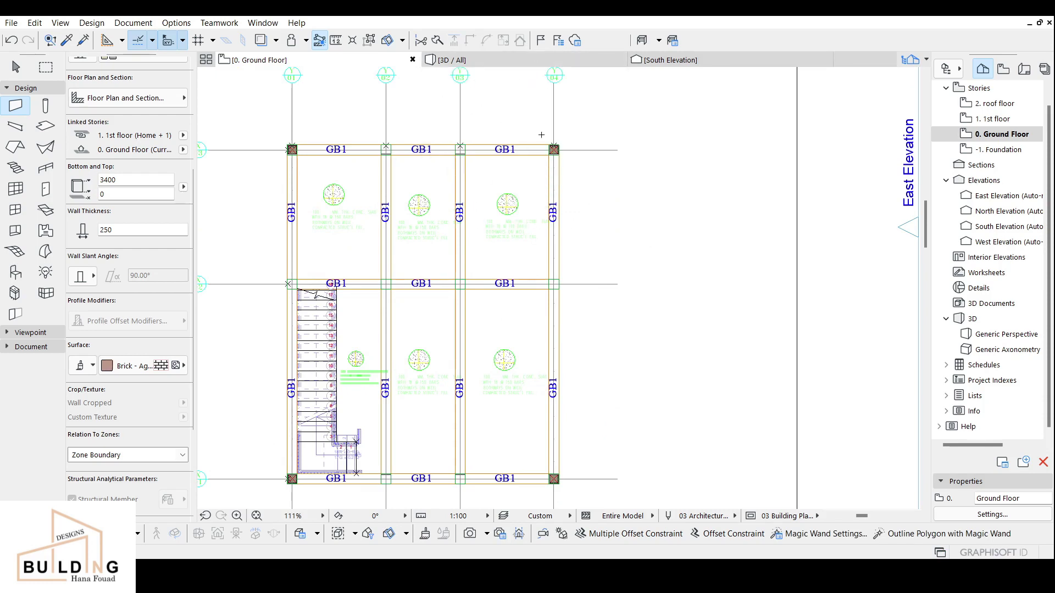
Examine the new brick wall at the rear of the ground floor in the 3D view.
left_click(508, 65)
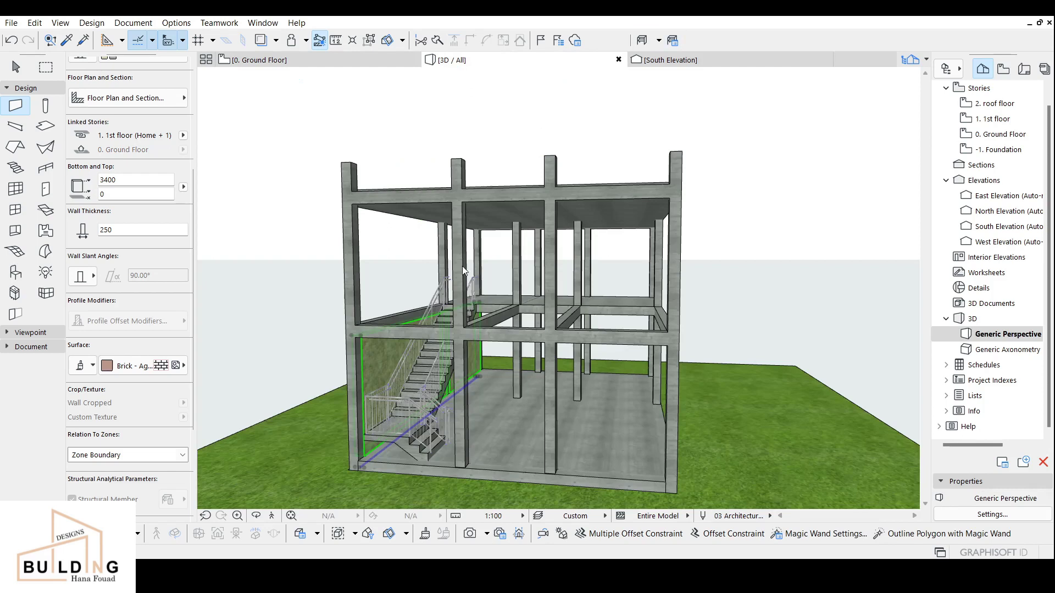
middle_click_drag(546, 355, 522, 310, "shift")
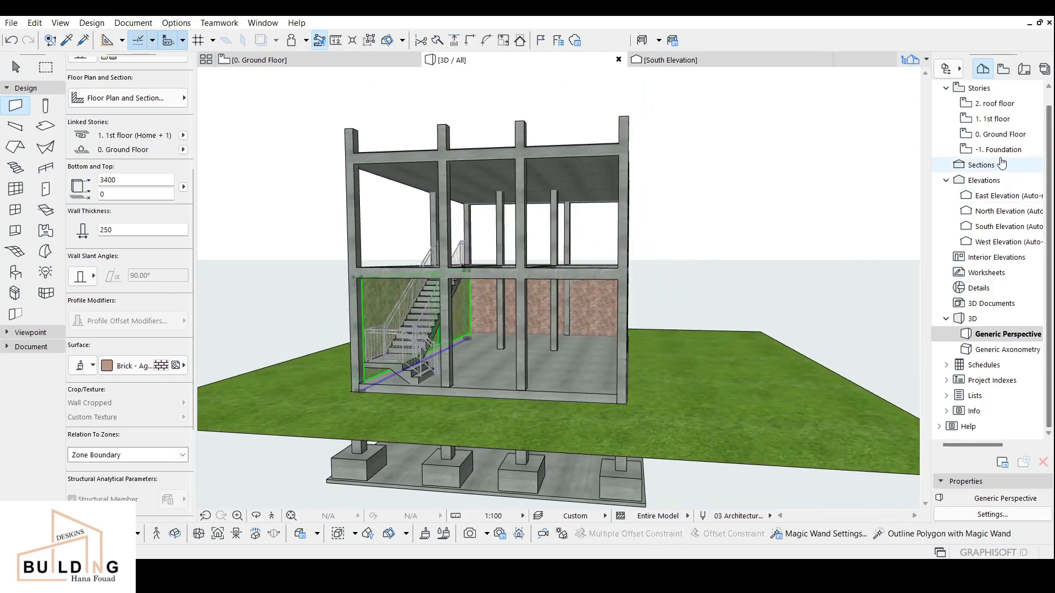
left_click(311, 63)
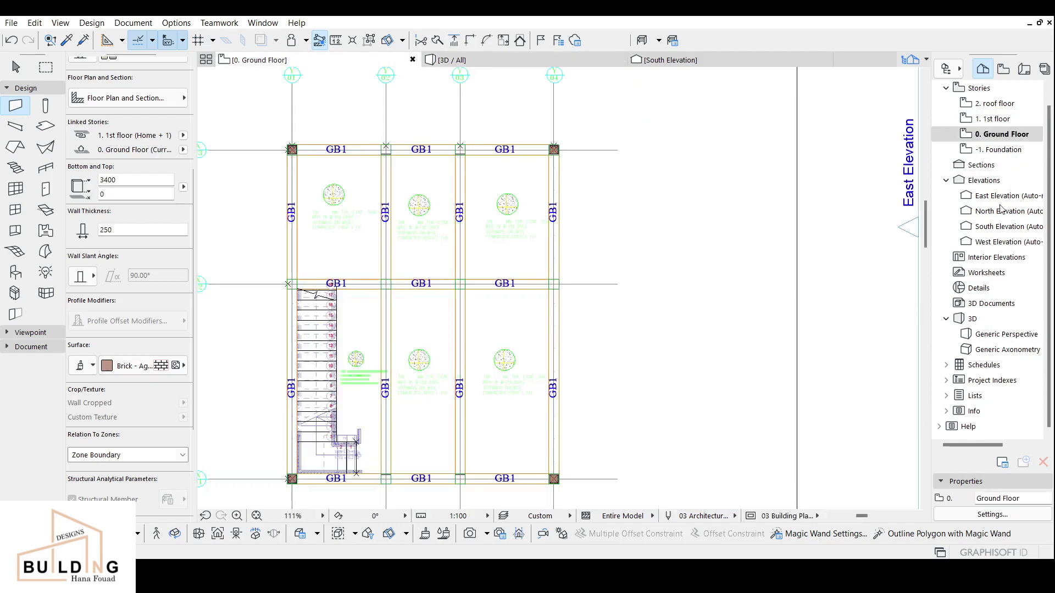
On the 1st floor plan, draw a wall along the stair side from the lower corner column to the upper corner column on grid line 01.
double_click(996, 119)
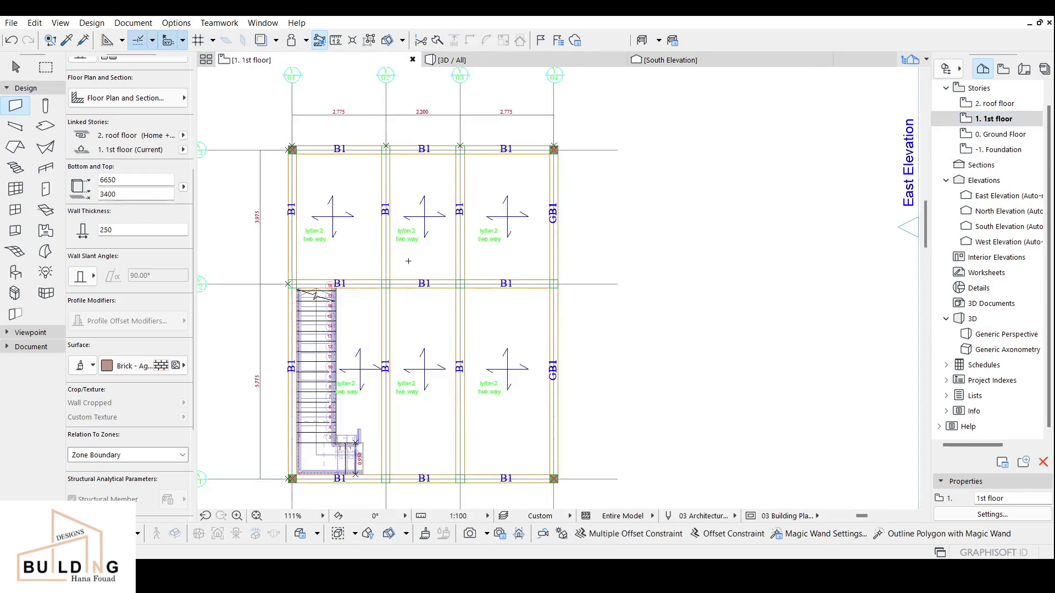
scroll(424, 252, "up", 6)
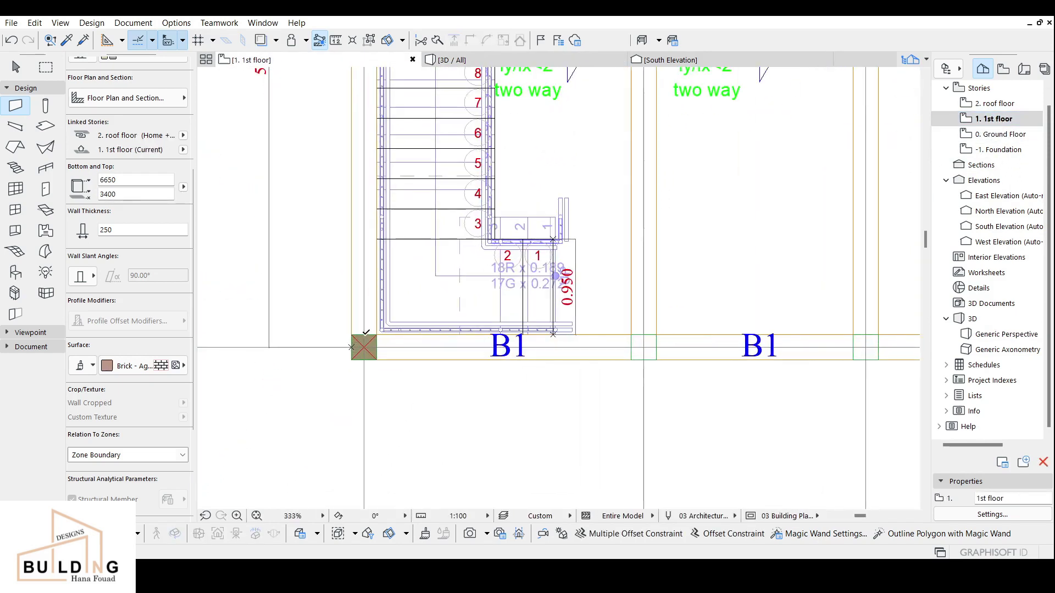
scroll(390, 253, "down", 8)
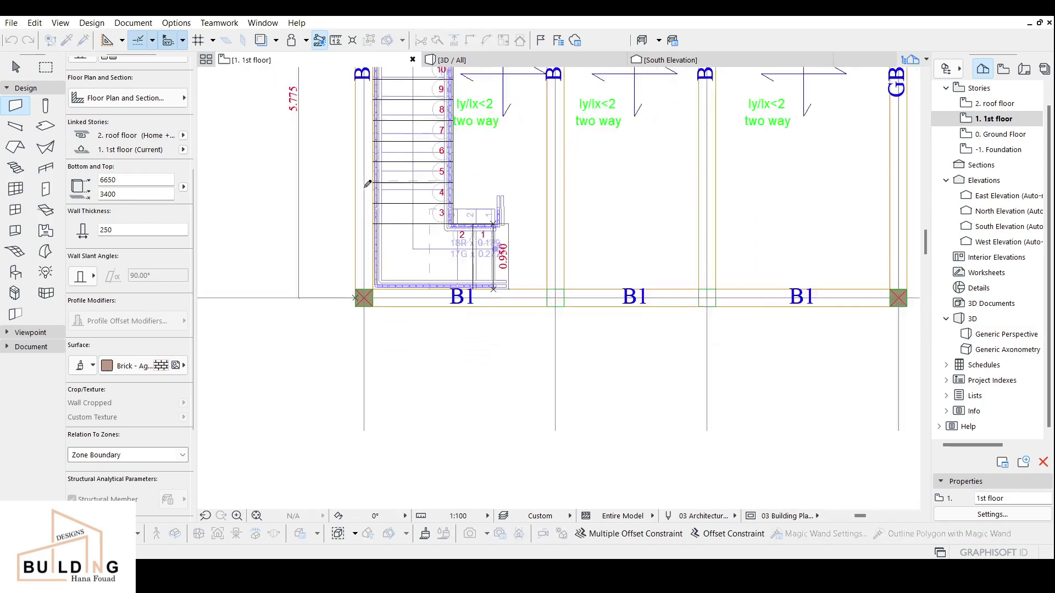
middle_click_drag(372, 268, 360, 404)
scroll(372, 250, "up", 5)
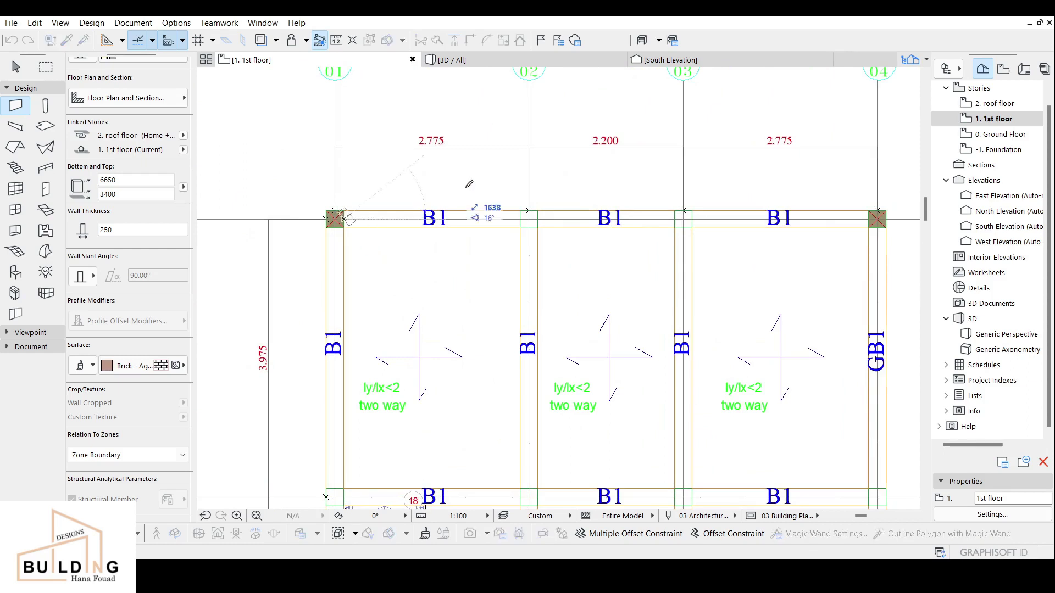
Draw a 7500 mm wall between the 1st floor's two upper corner columns and check it in the 3D view.
scroll(592, 222, "down", 2)
scroll(592, 223, "up", 3)
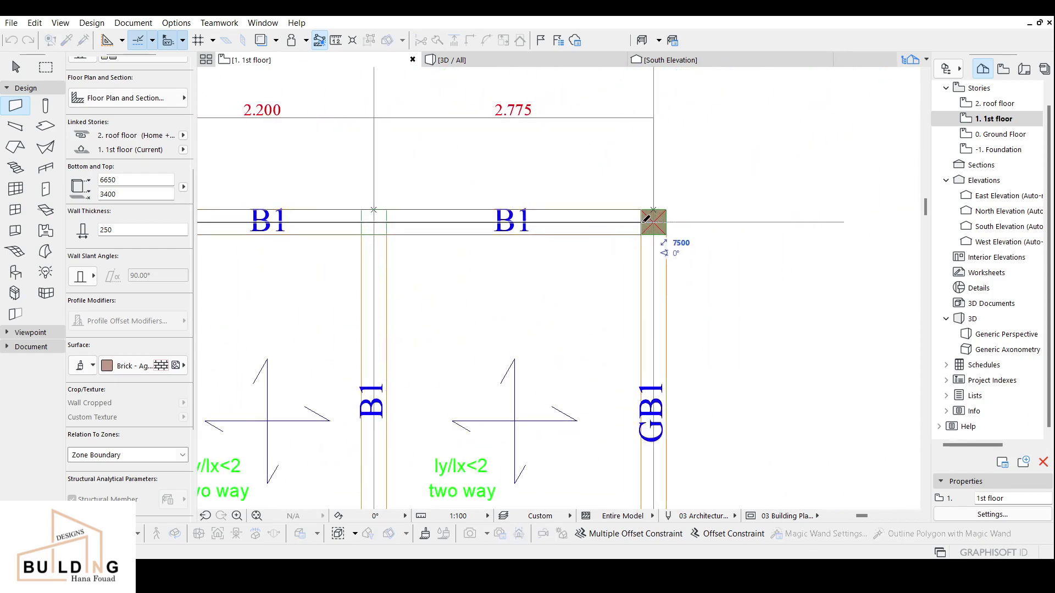
scroll(658, 233, "down", 2)
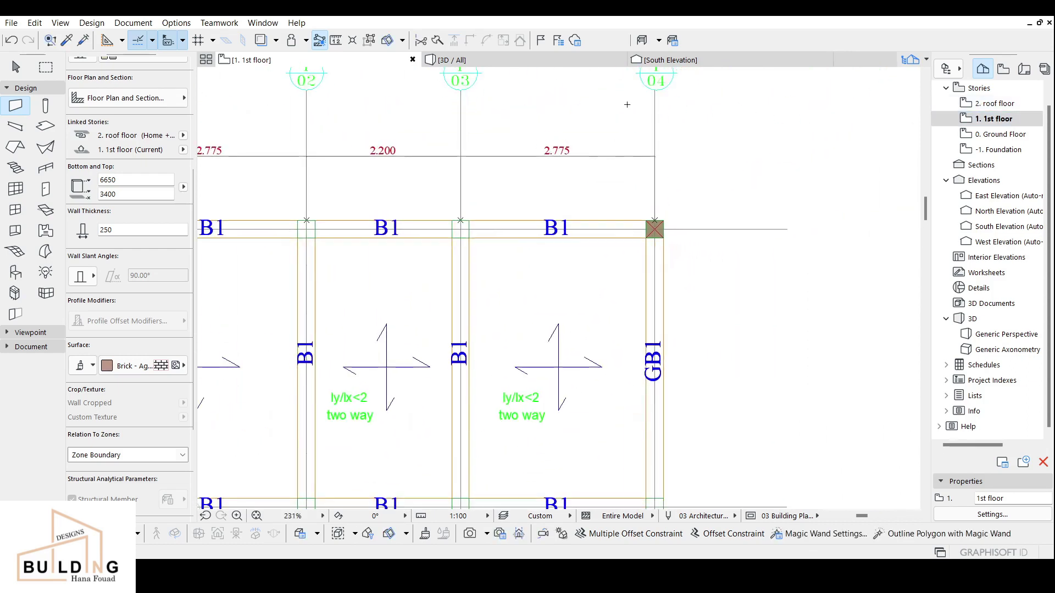
left_click(552, 59)
middle_click_drag(540, 163, 558, 295, "shift")
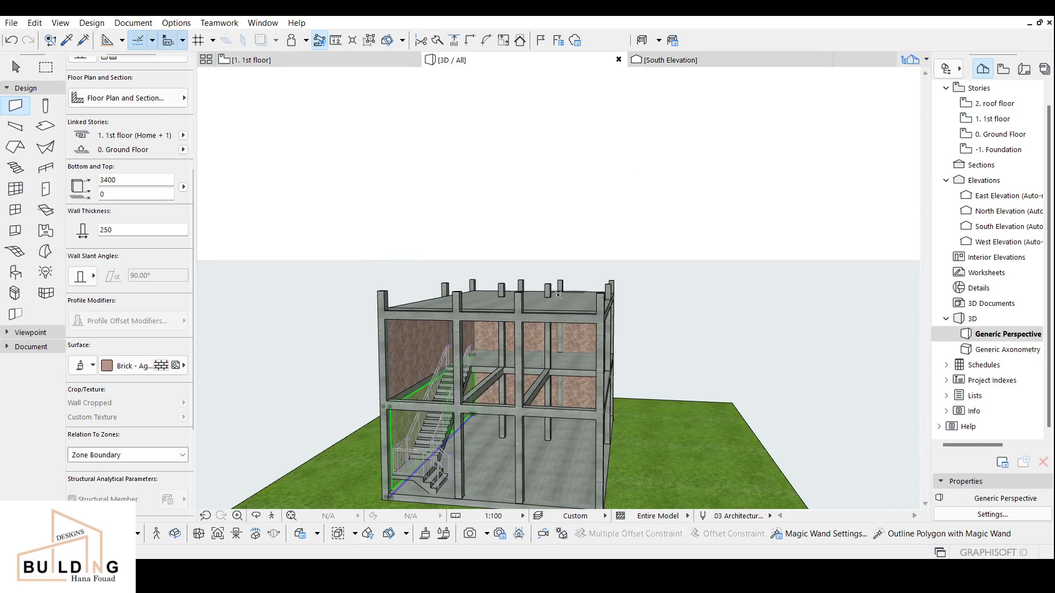
On the roof floor plan, draw a 9500 mm wall along the stair side between the lower and upper corner columns.
left_click(1021, 105)
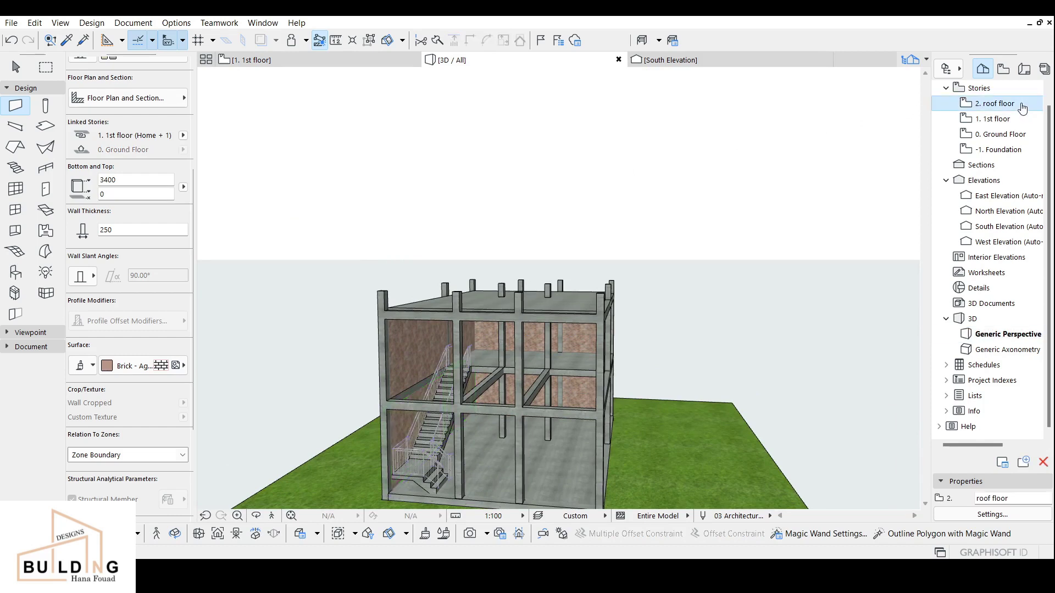
key("F2")
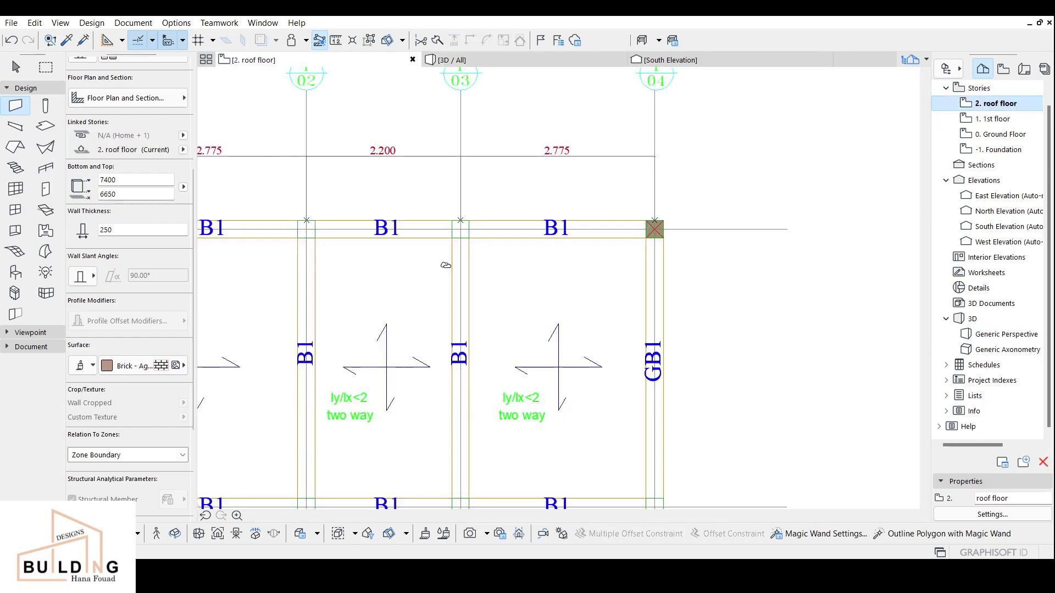
scroll(443, 269, "down", 5)
middle_click_drag(441, 303, 457, 231)
scroll(458, 230, "up", 7)
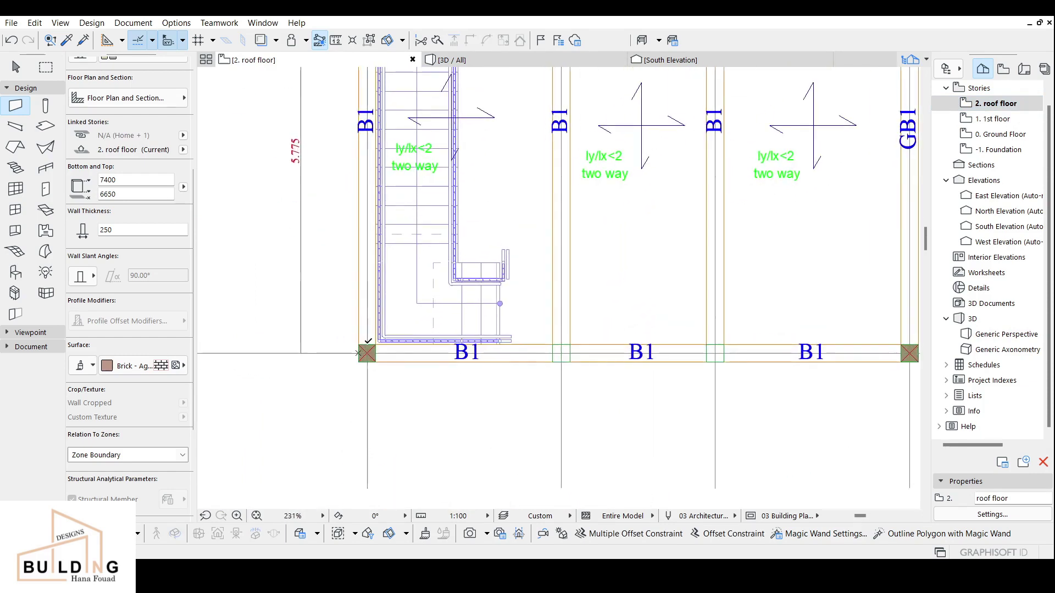
left_click(367, 353)
scroll(361, 293, "down", 3)
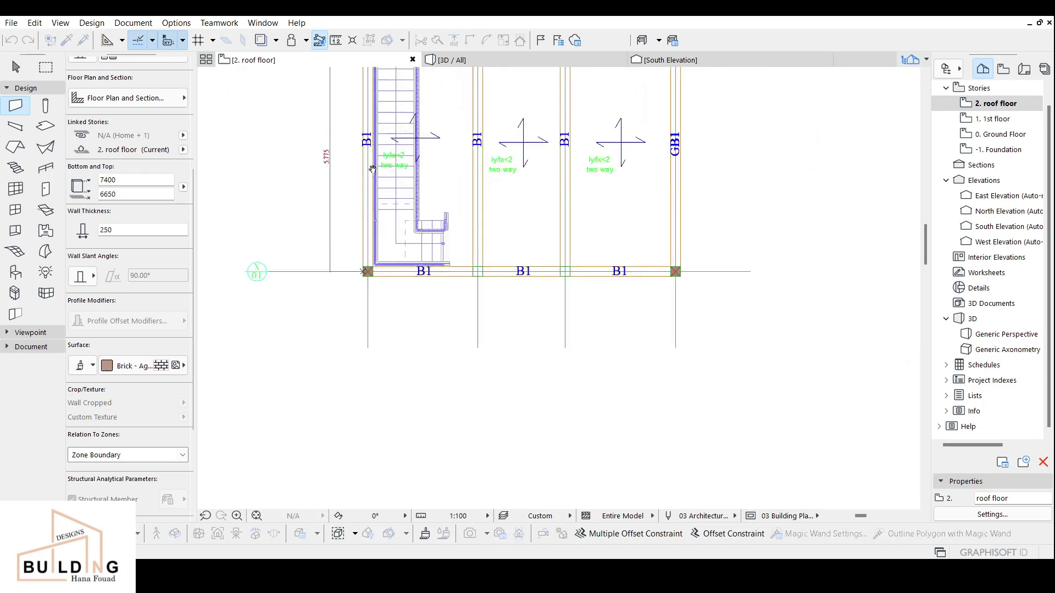
scroll(338, 181, "up", 1)
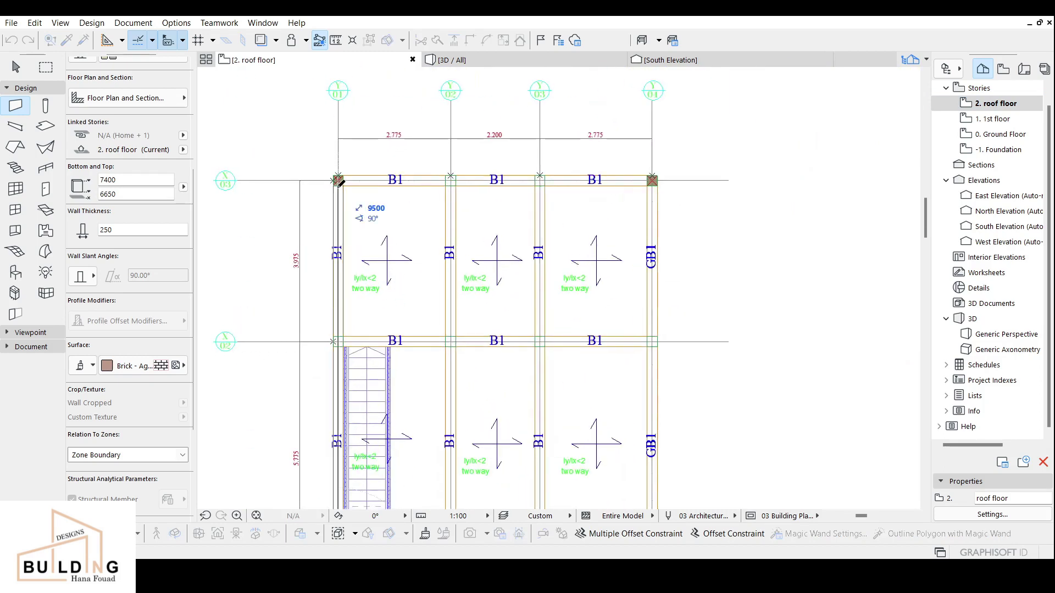
scroll(337, 181, "up", 2)
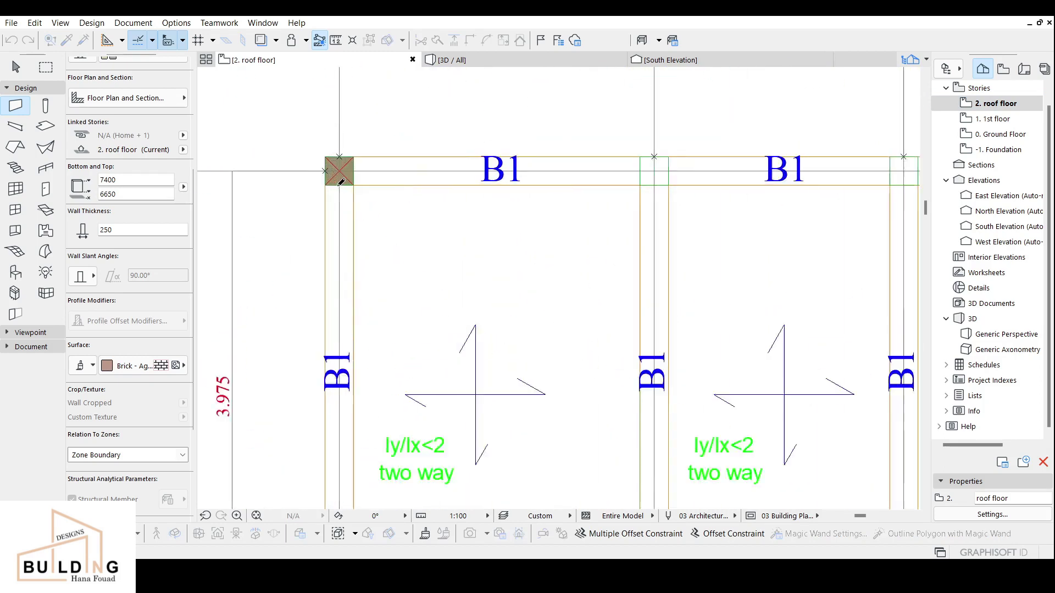
left_click(339, 183)
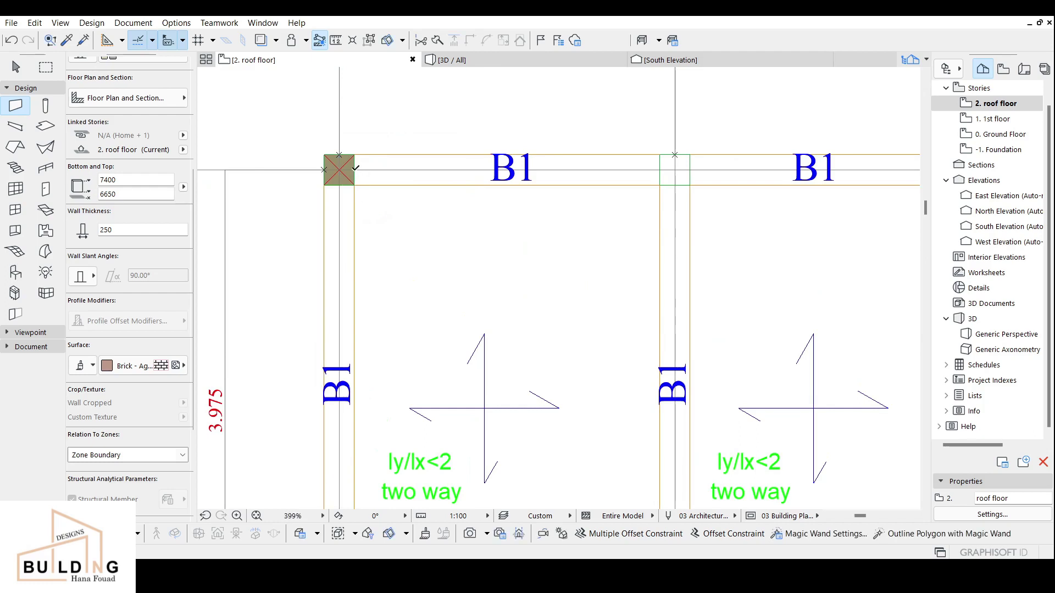
Draw a 7500 mm wall between the roof floor's two upper corner columns.
left_click(351, 168)
scroll(348, 165, "down", 3)
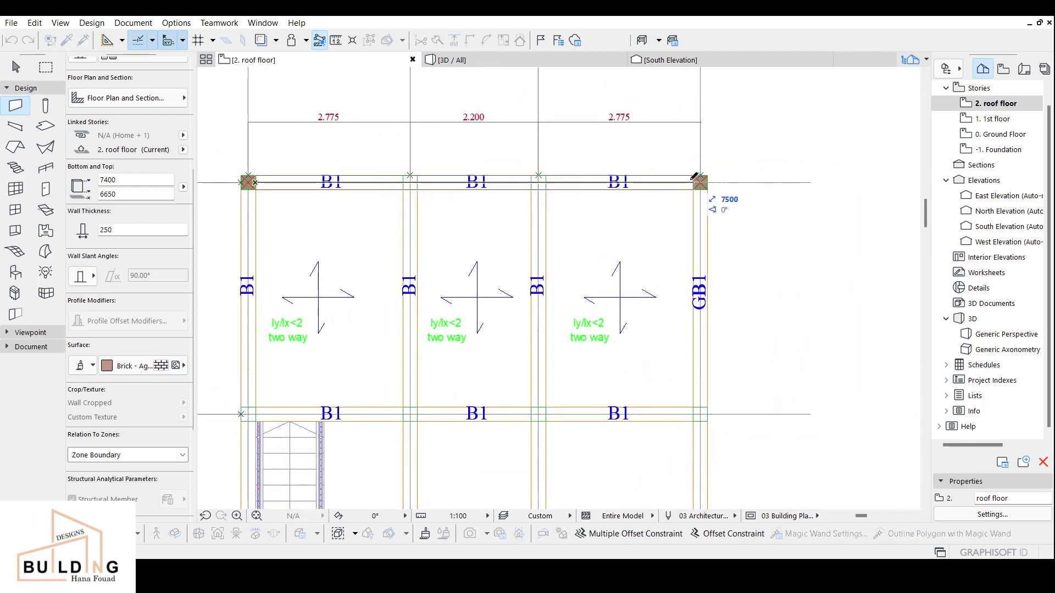
left_click(698, 182)
Draw a roof floor wall along grid line 04 from the upper corner column to the lower corner column.
left_click(701, 184)
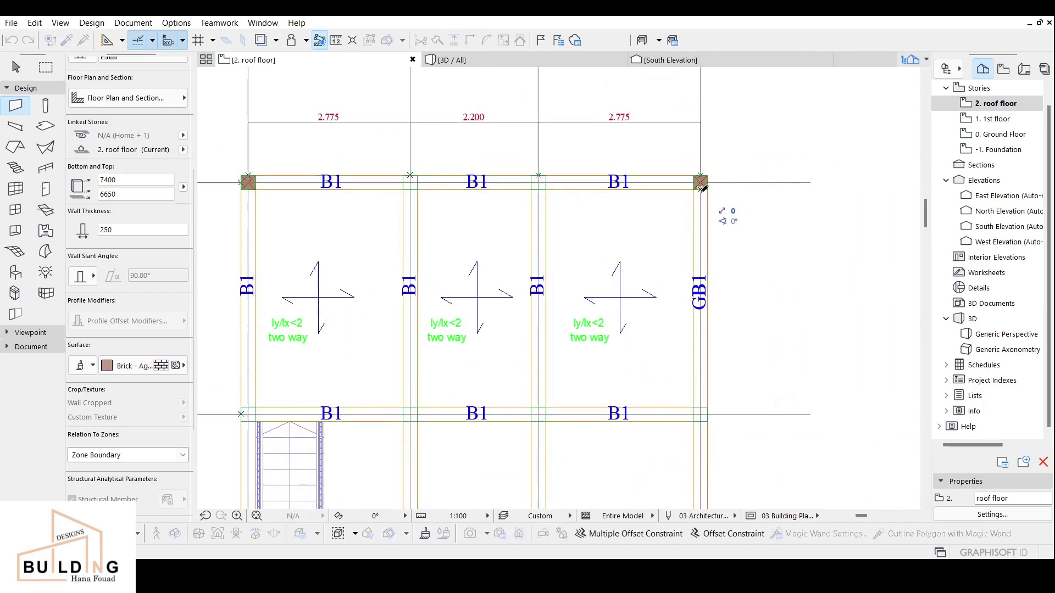
scroll(709, 318, "down", 3)
middle_click_drag(711, 335, 666, 188)
scroll(665, 316, "up", 3)
left_click(654, 317)
Draw the closing roof floor wall along the lower beam between the two lower corner columns.
left_click(651, 318)
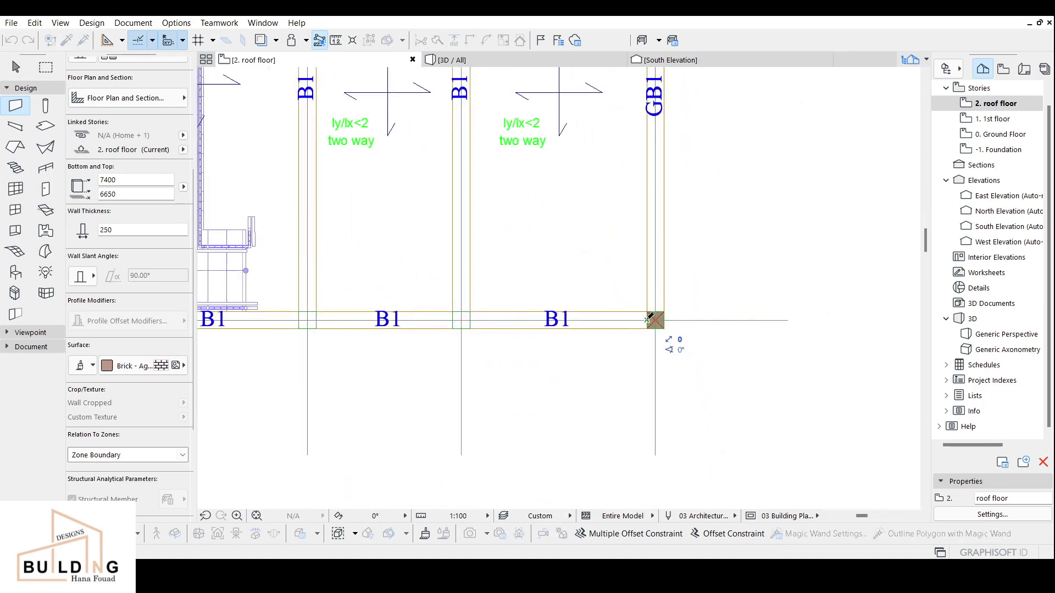
scroll(497, 314, "down", 5)
middle_click_drag(496, 314, 643, 318)
scroll(521, 316, "up", 6)
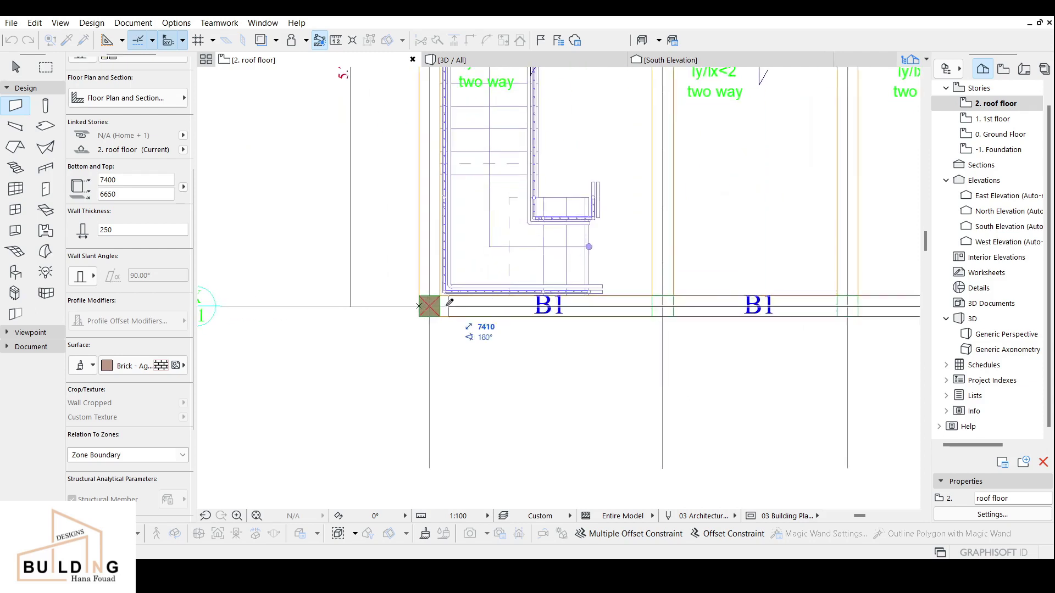
left_click(419, 306)
Select all four brick parapet walls around the roof in the 3D view.
left_click(551, 65)
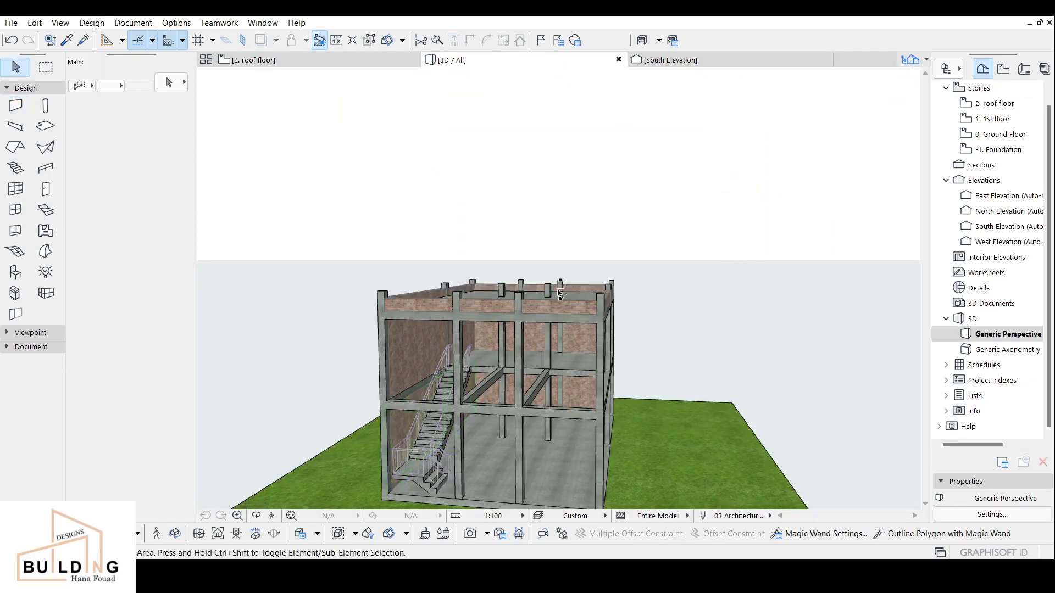
scroll(553, 318, "down", 1)
middle_click_drag(553, 317, 584, 410)
scroll(545, 397, "up", 3)
left_click(531, 309)
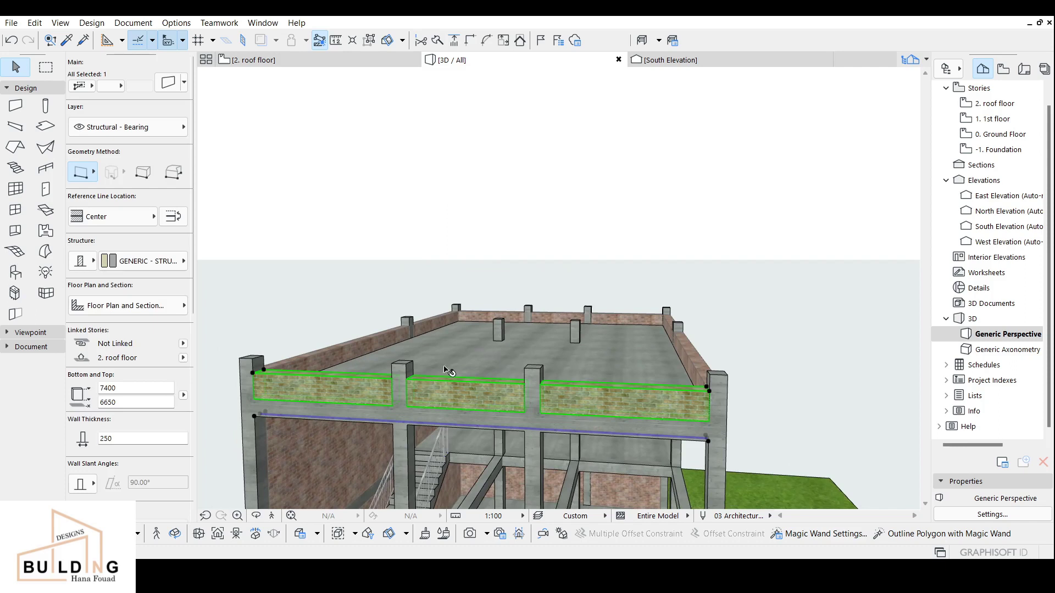
left_click(366, 342, "shift")
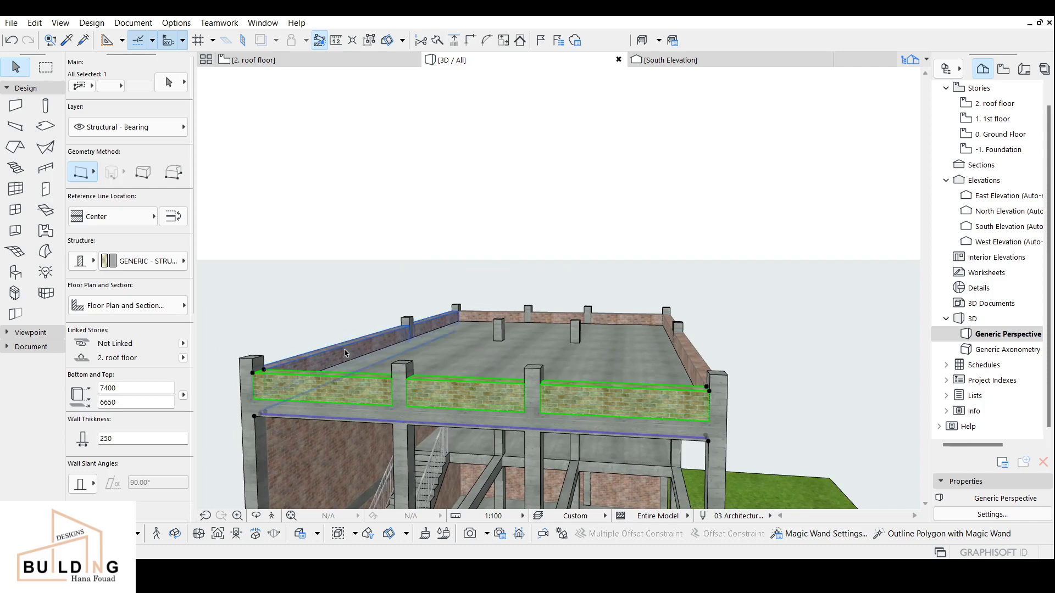
left_click(511, 314, "shift")
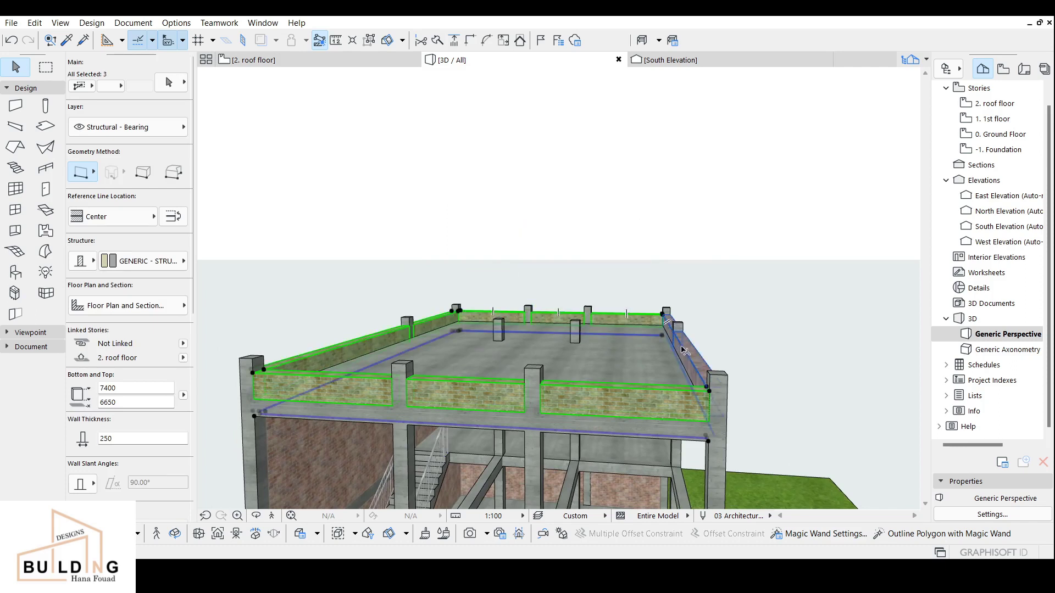
middle_click_drag(700, 344, 704, 289, "shift")
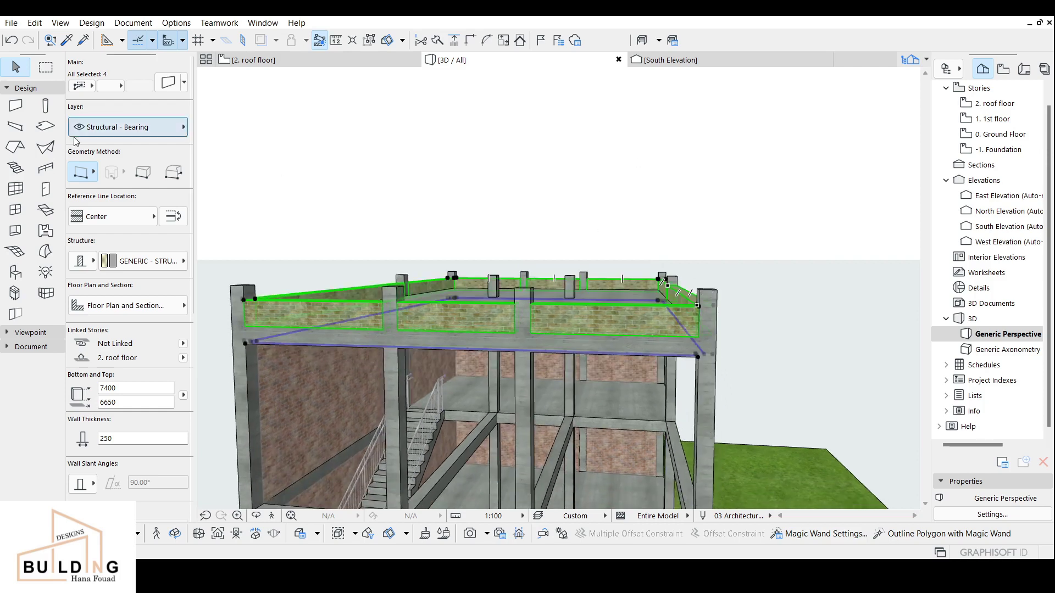
Move the four selected parapet walls up 300 mm so they rest on top of the roof beam.
left_click(108, 403)
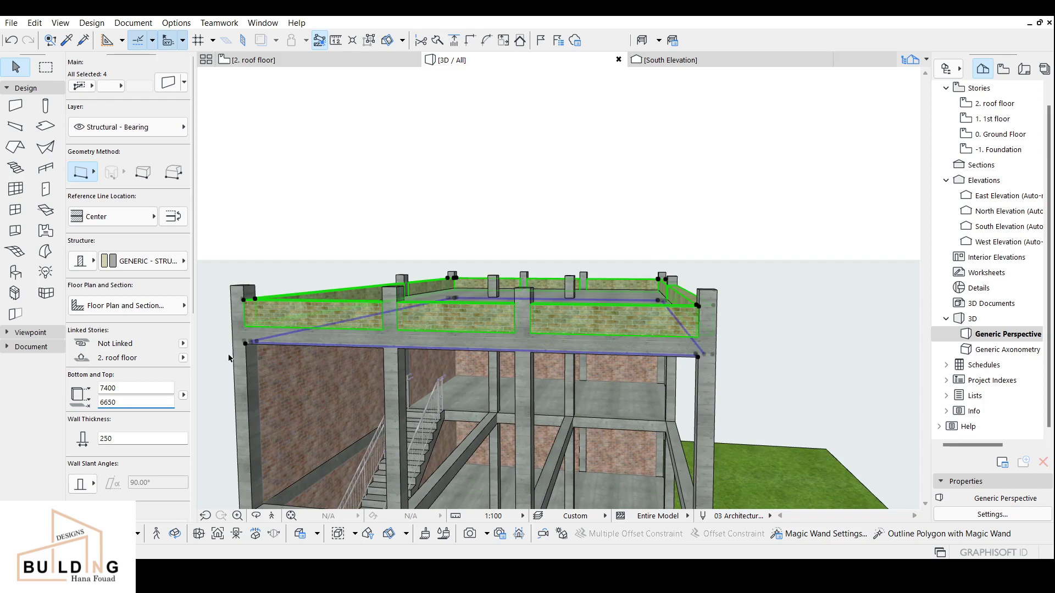
middle_click_drag(229, 358, 344, 356)
scroll(344, 355, "up", 3)
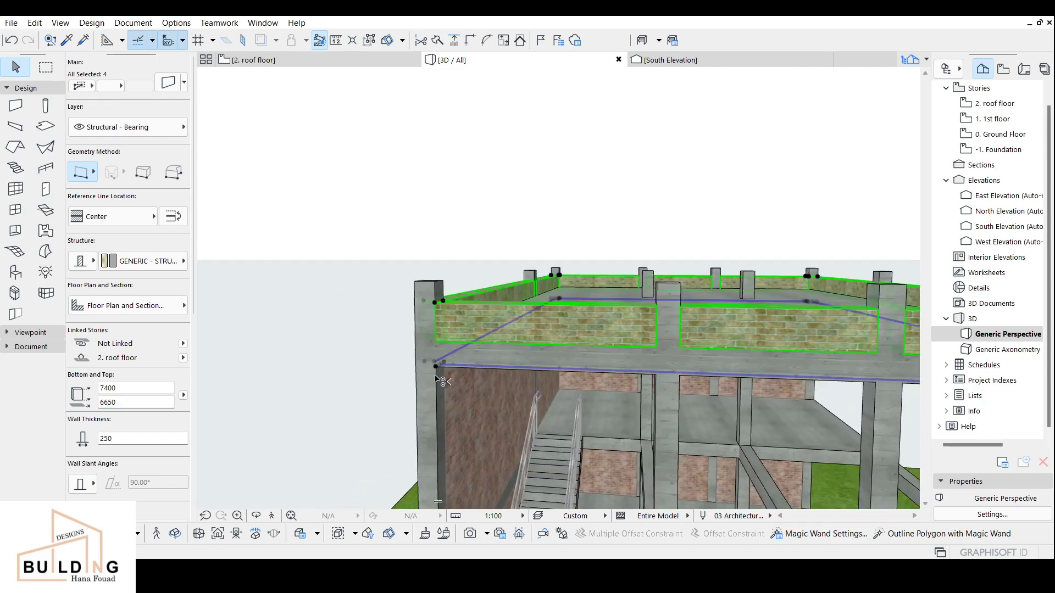
key("ctrl+d")
left_click(436, 366)
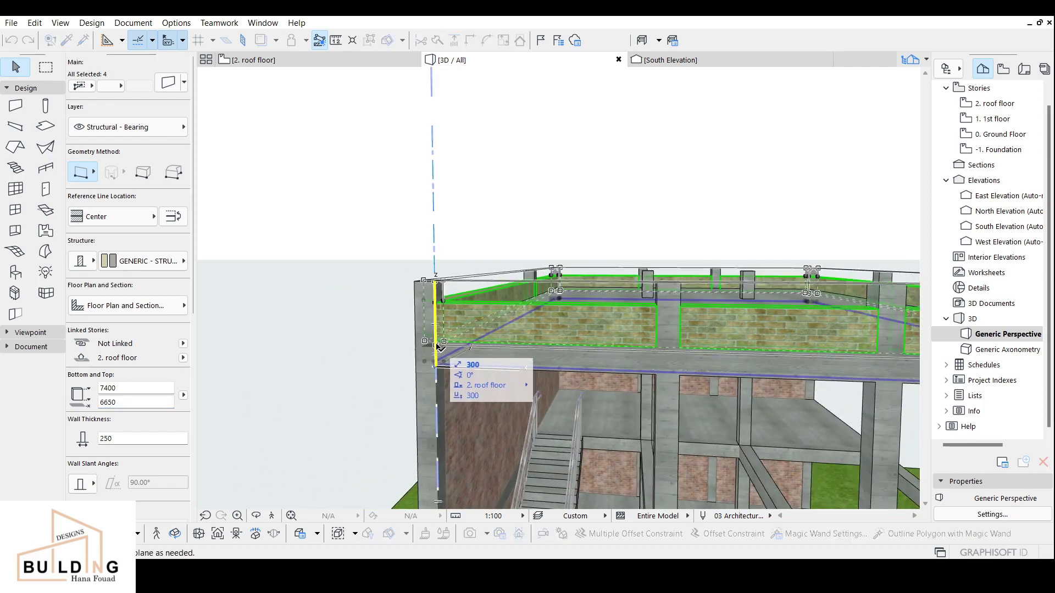
left_click(436, 342)
Stretch the height of the four parapet walls to a top elevation of 7650 mm, level with the corner column.
middle_click_drag(511, 353, 477, 404)
scroll(389, 328, "up", 2)
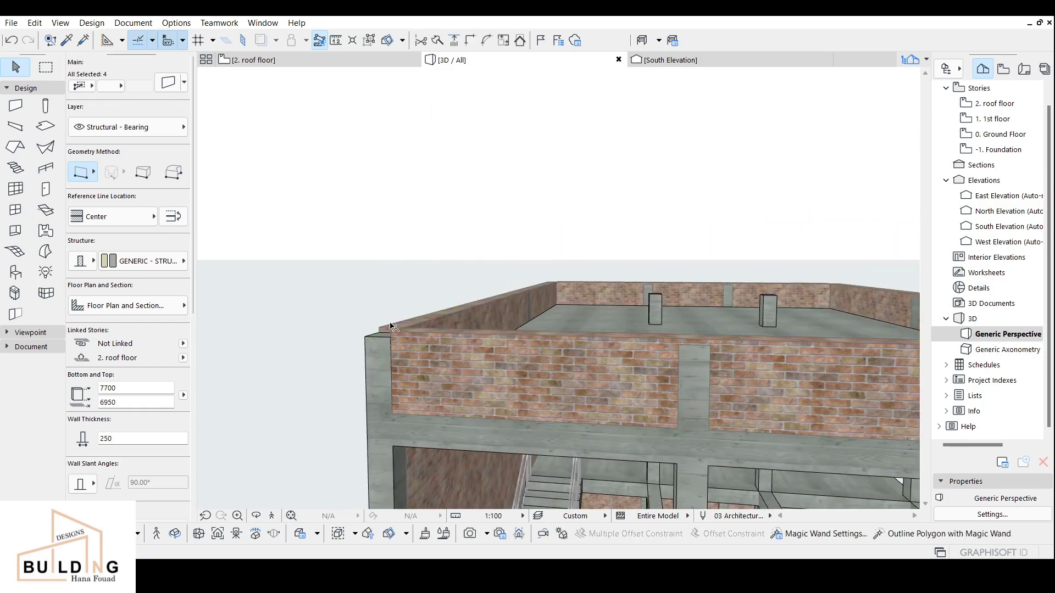
left_click(390, 333)
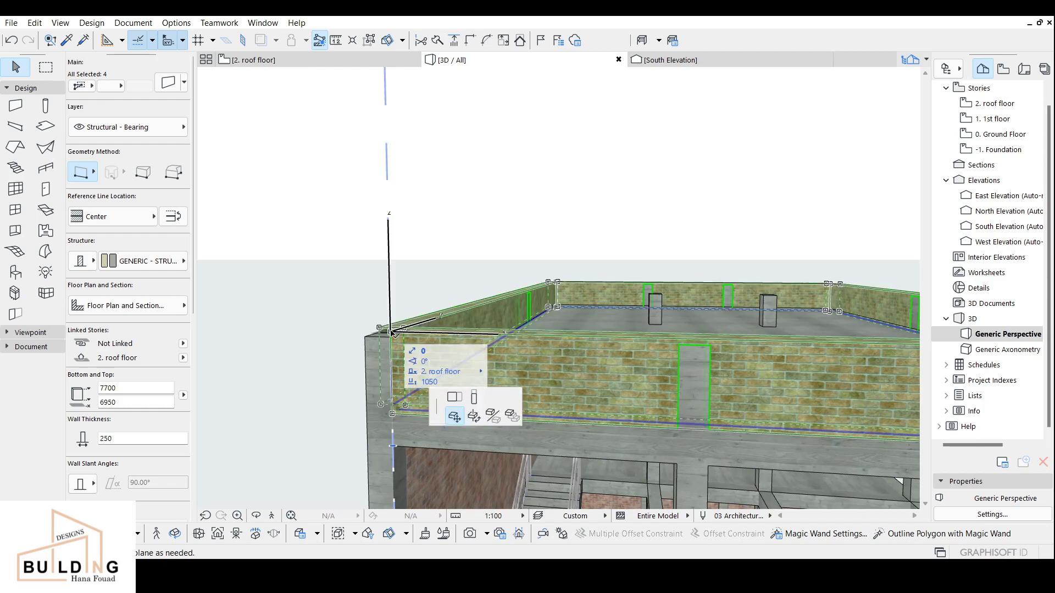
left_click(242, 81)
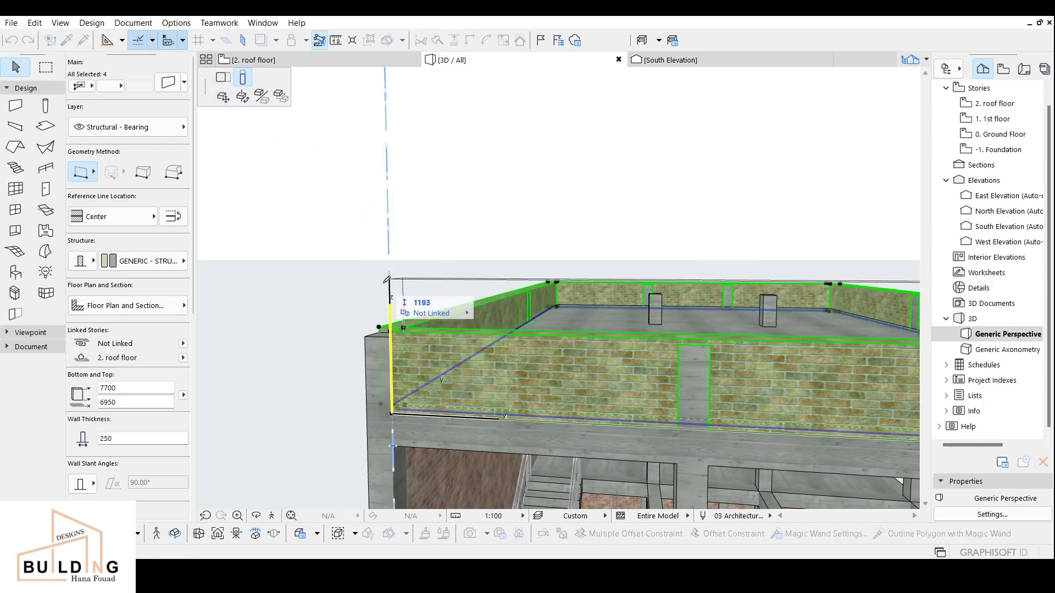
left_click(394, 334)
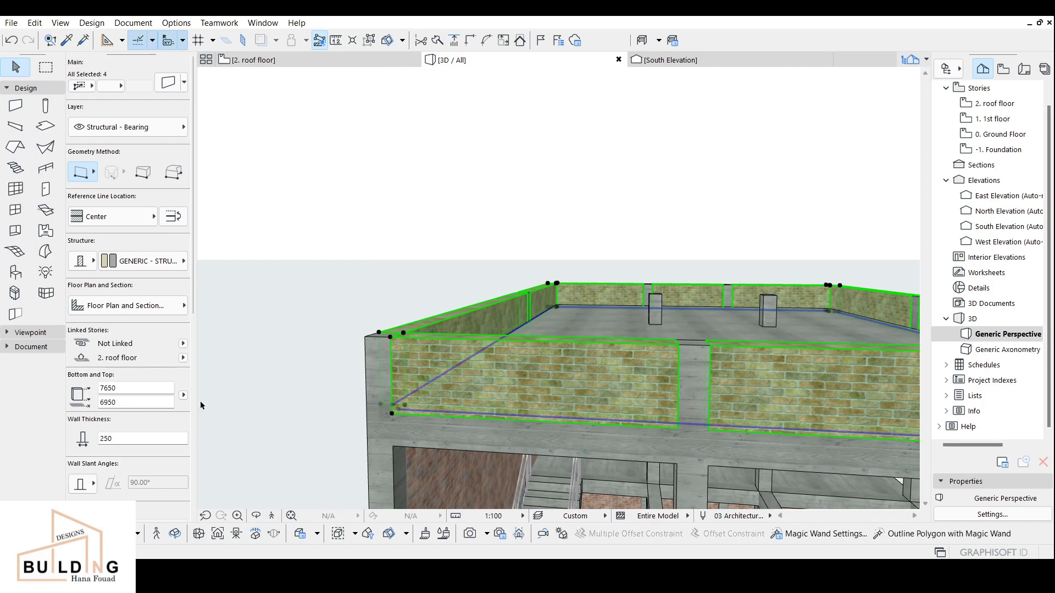
Deselect the parapet walls and examine the finished roof parapet around the building in 3D.
scroll(478, 424, "down", 3)
middle_click_drag(590, 390, 412, 383)
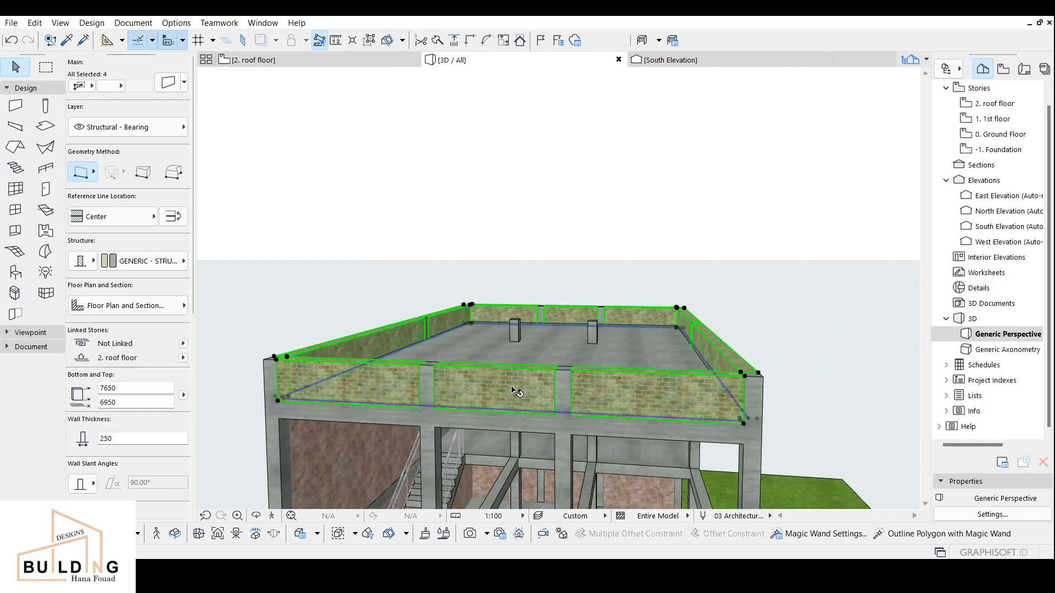
key("Escape")
middle_click_drag(519, 385, 625, 295, "shift")
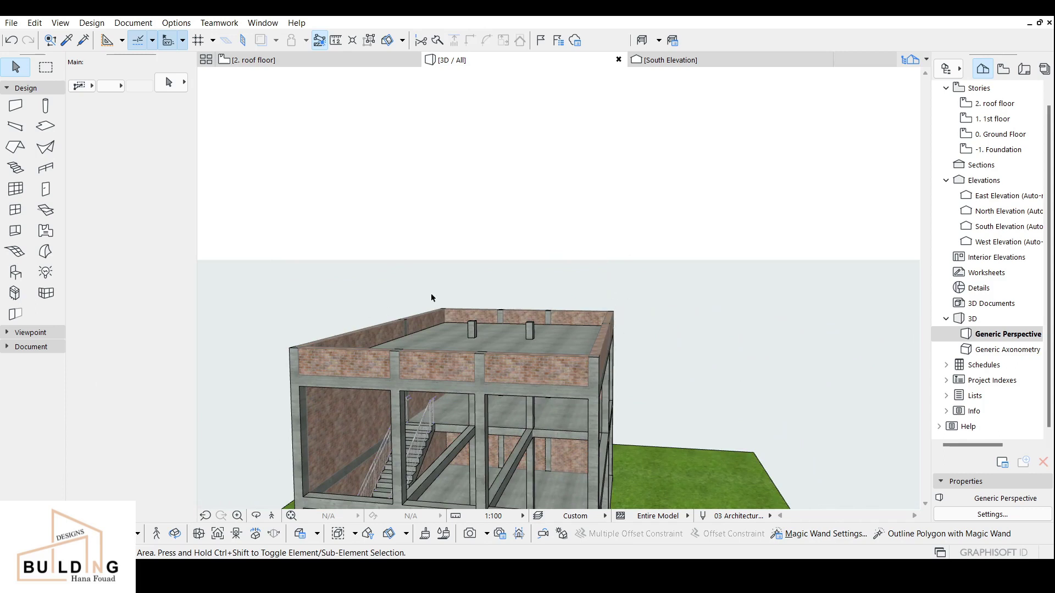
Examine the building's open front in 3D and check its front wall layout against the ground floor plan in AutoCAD.
middle_click_drag(535, 421, 495, 274, "shift")
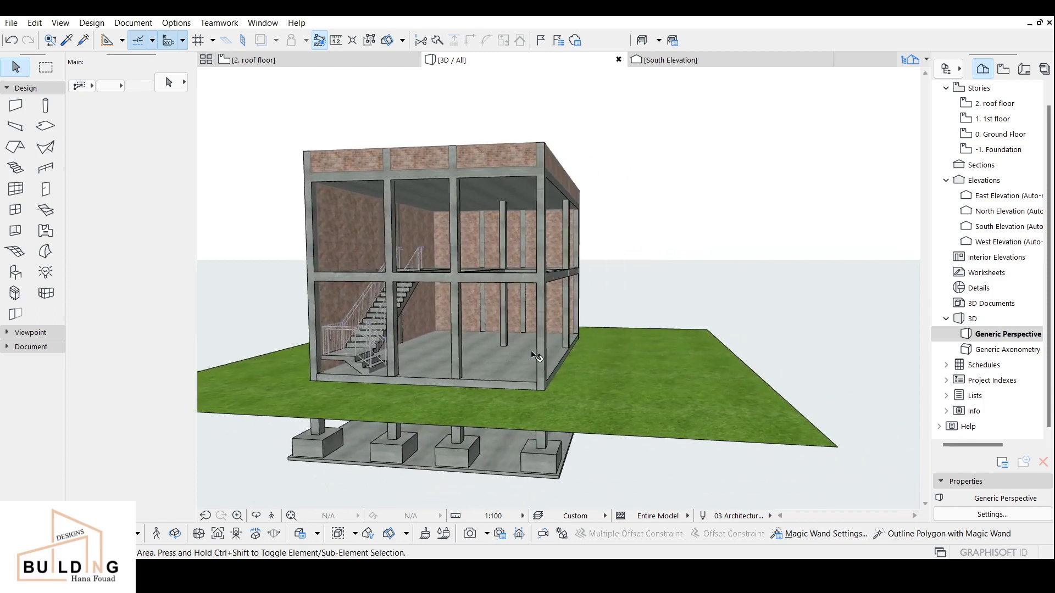
middle_click_drag(486, 346, 499, 373)
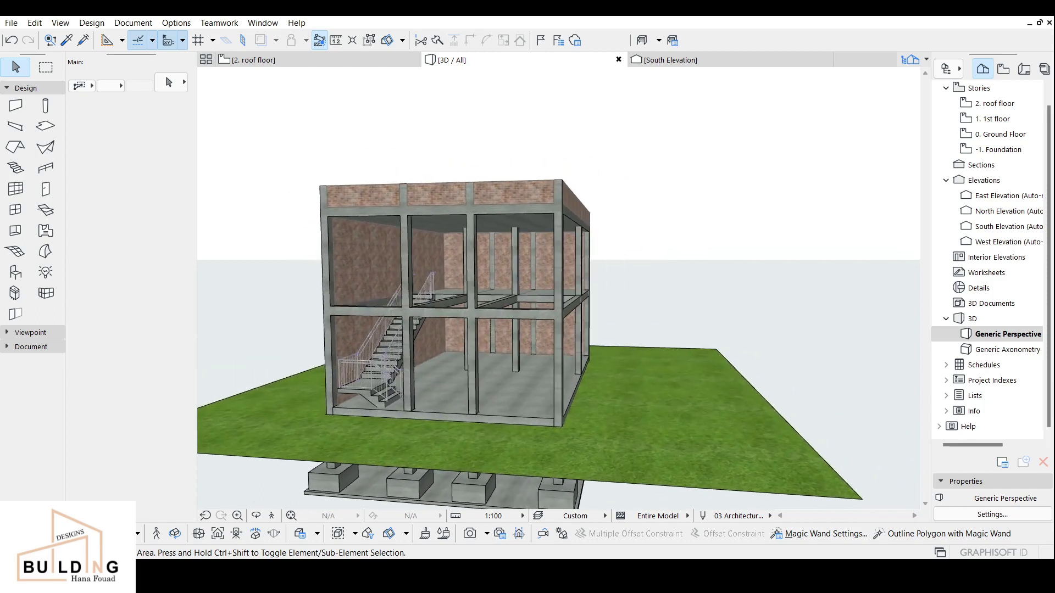
mouse_move(739, 574)
left_click(693, 542)
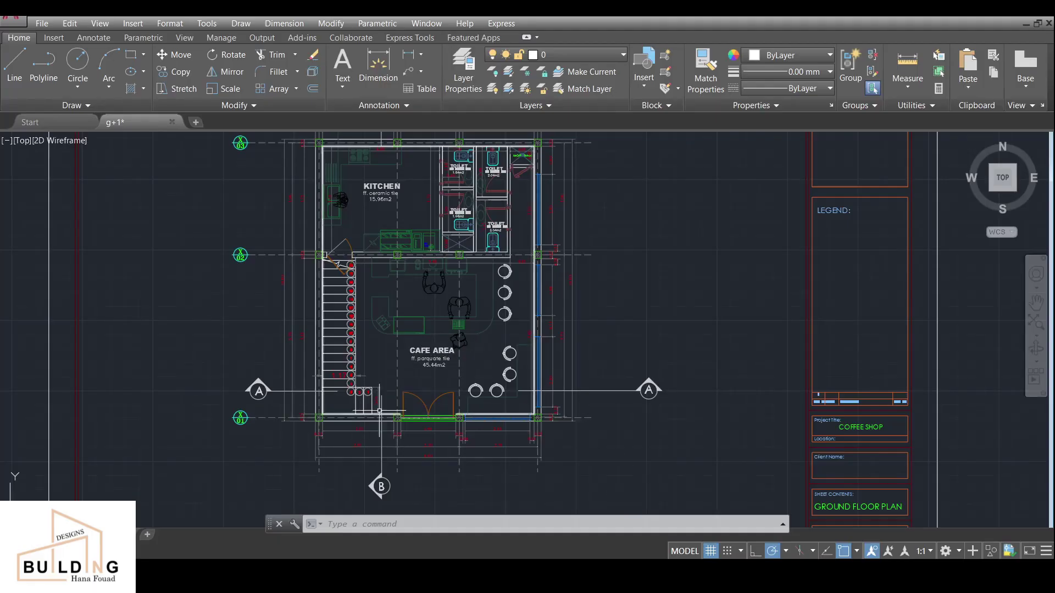
left_click(756, 573)
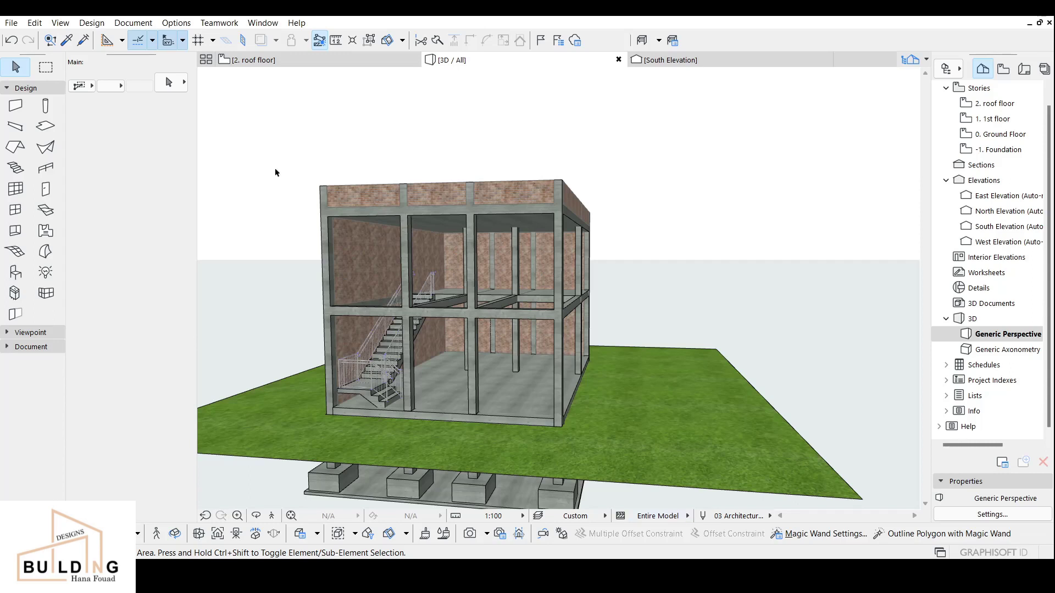
On the 1st floor plan, draw a 250 mm thick wall along beam B1 between the stair-side corner column and the adjacent column.
left_click(258, 59)
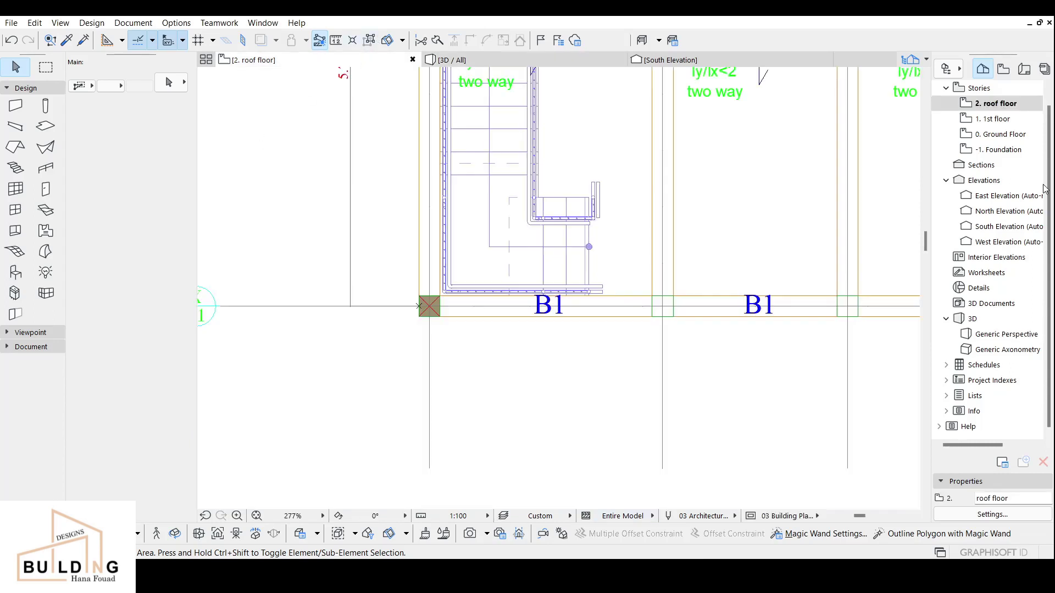
double_click(995, 119)
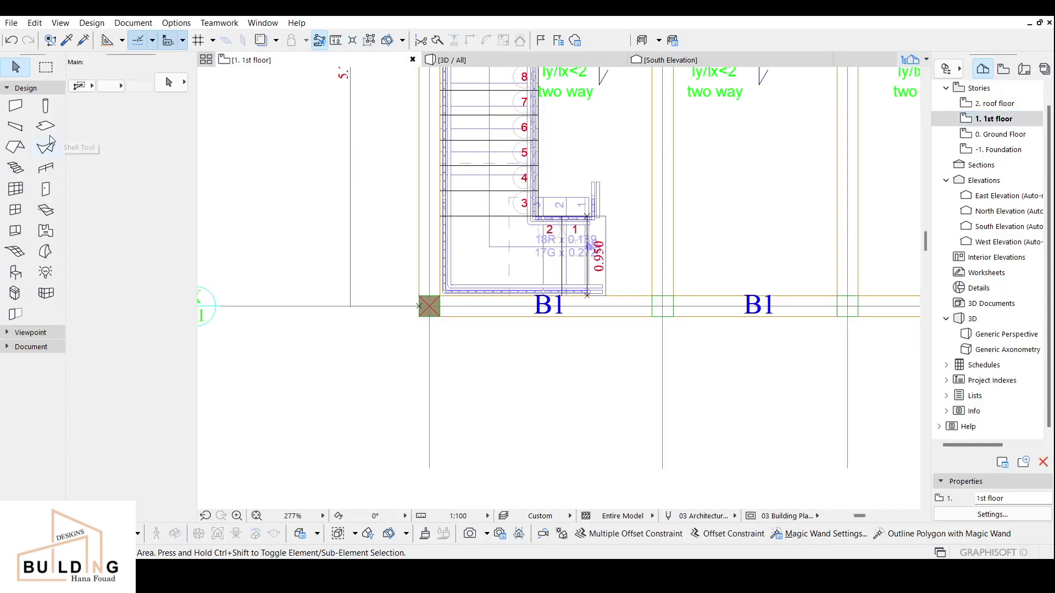
left_click(16, 126)
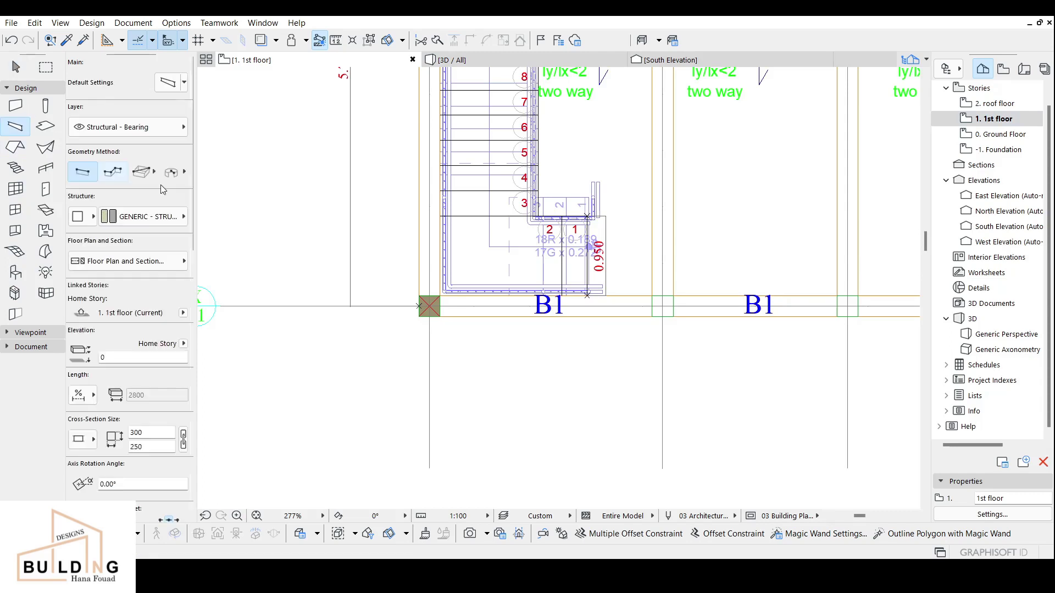
left_click(21, 104)
scroll(470, 327, "up", 3)
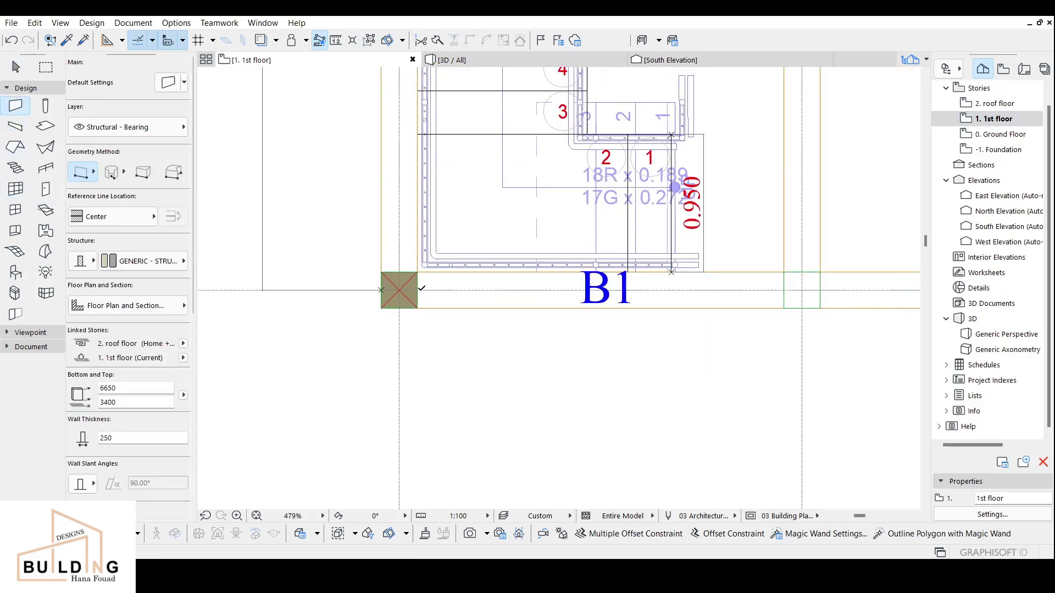
left_click(418, 290)
middle_click_drag(621, 315, 283, 344)
scroll(282, 344, "down", 3)
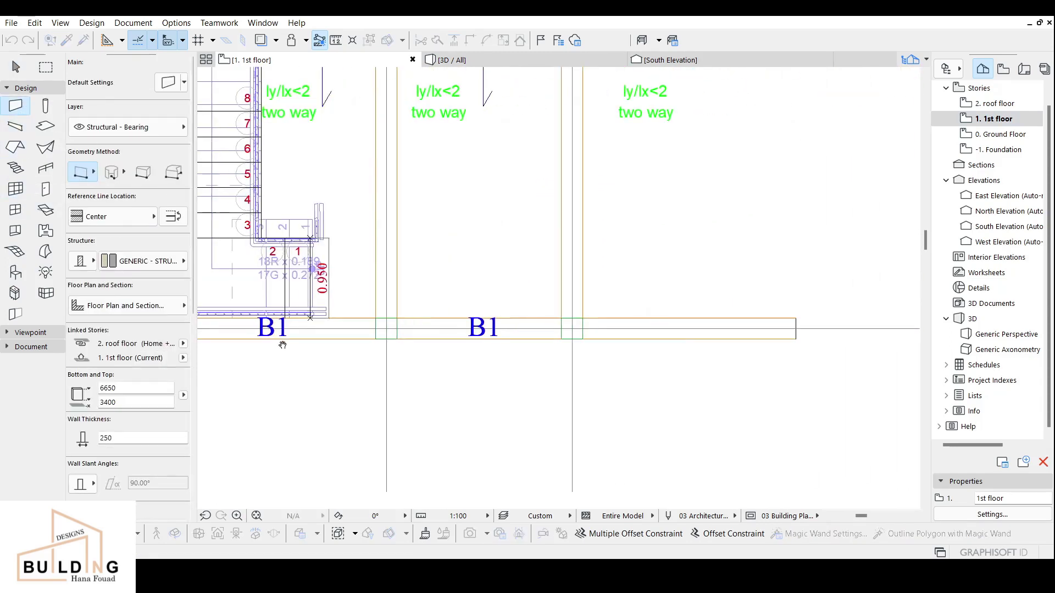
left_click(377, 326)
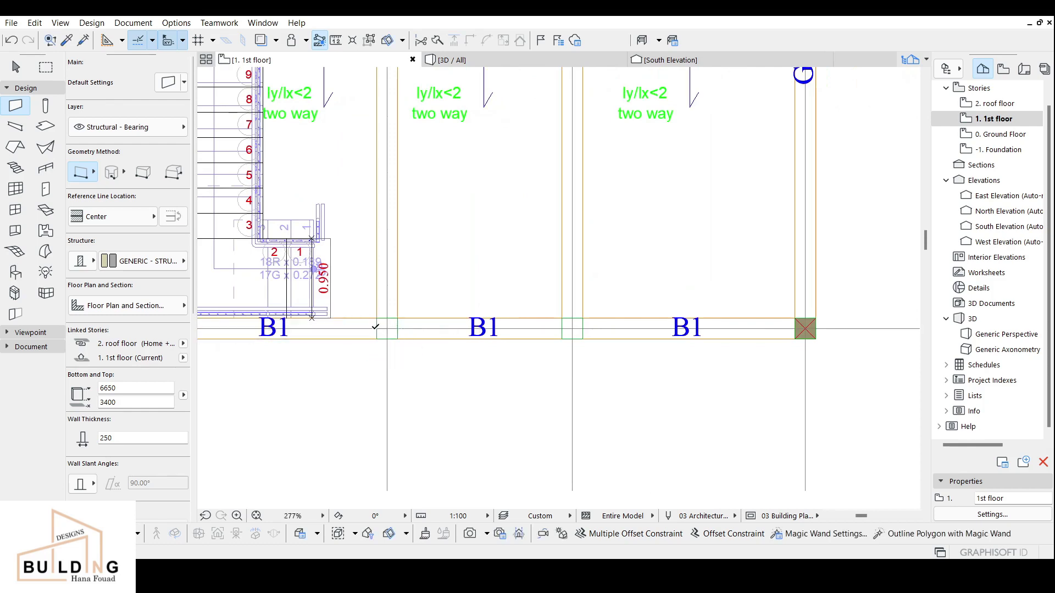
On the Ground Floor plan, draw a 2500 mm long wall along beam GB1 from the stair-side corner column to the adjacent column.
double_click(1002, 134)
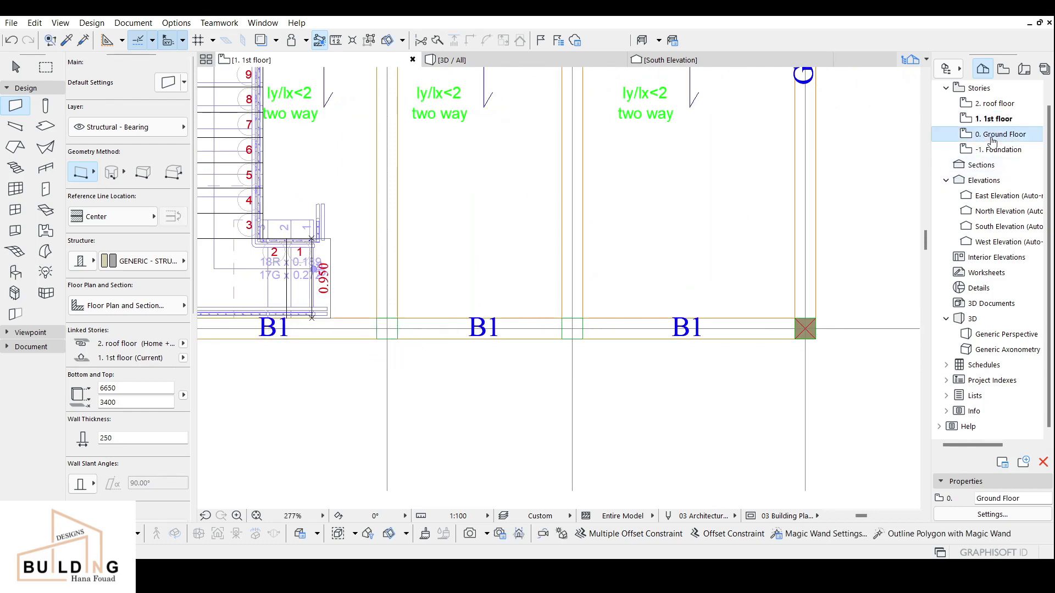
middle_click_drag(305, 332, 505, 333)
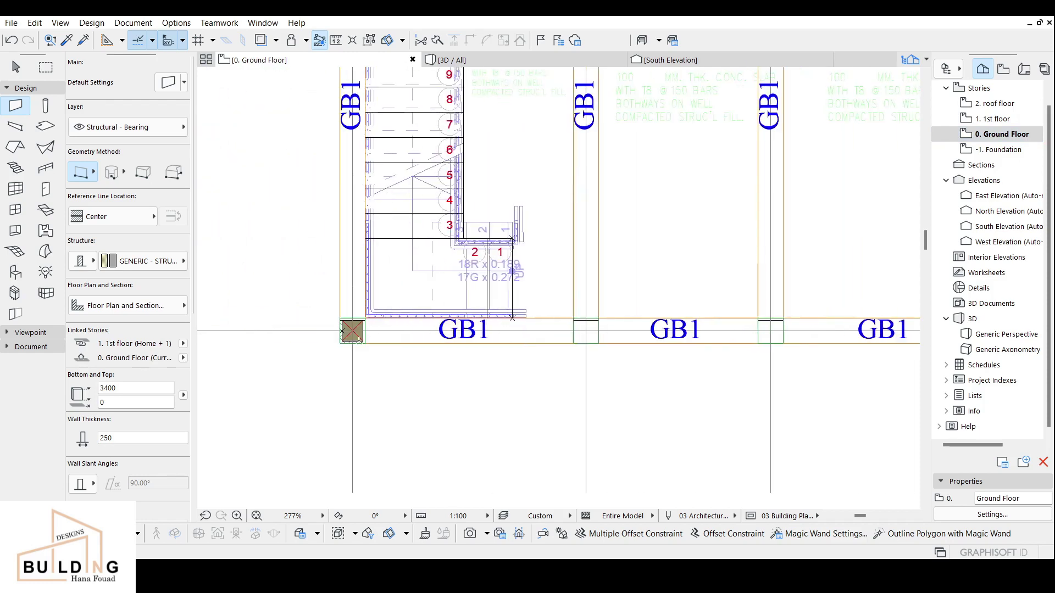
left_click(363, 330)
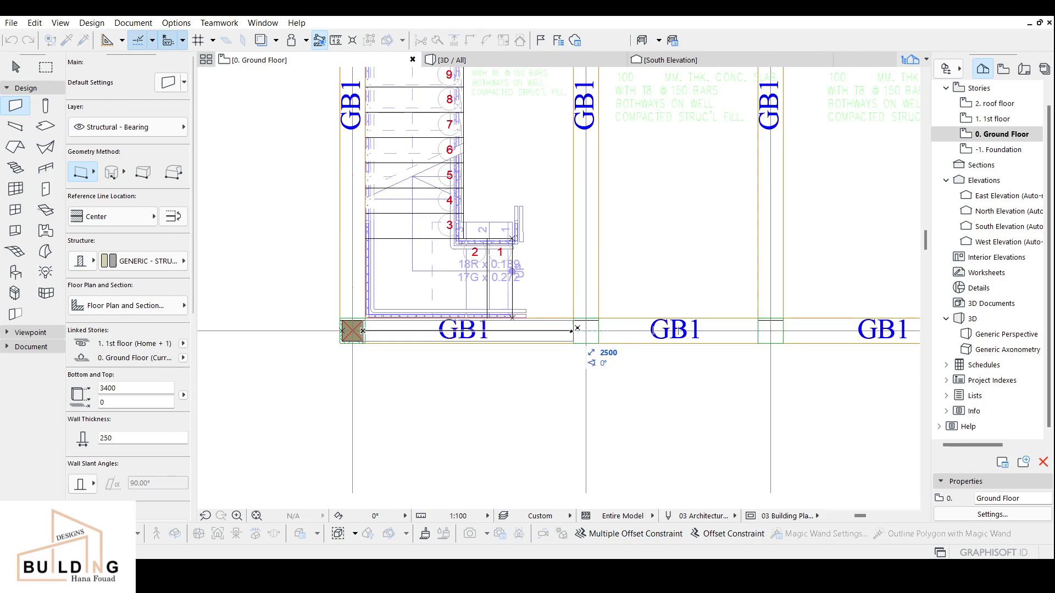
key("Escape")
Examine the new front walls beside the staircase on both floors in the 3D view.
left_click(478, 61)
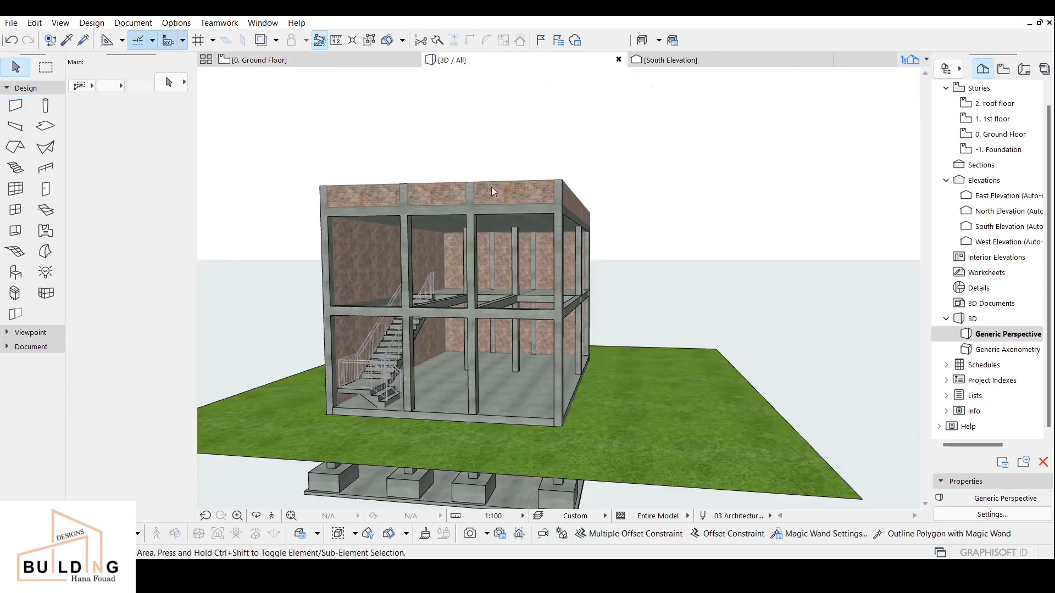
scroll(486, 264, "down", 1)
middle_click_drag(485, 285, 339, 333)
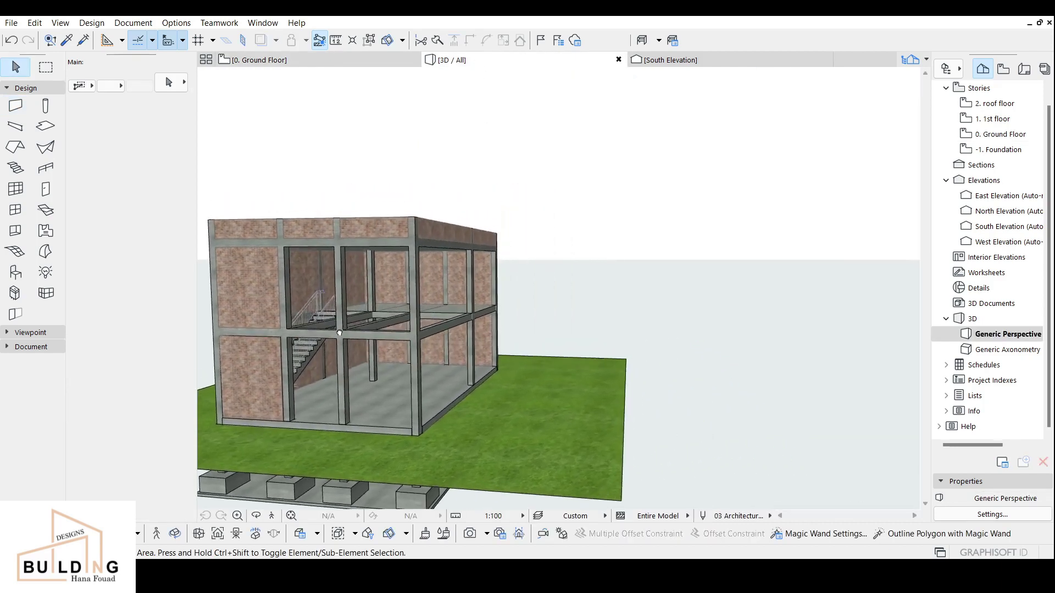
scroll(324, 319, "up", 5)
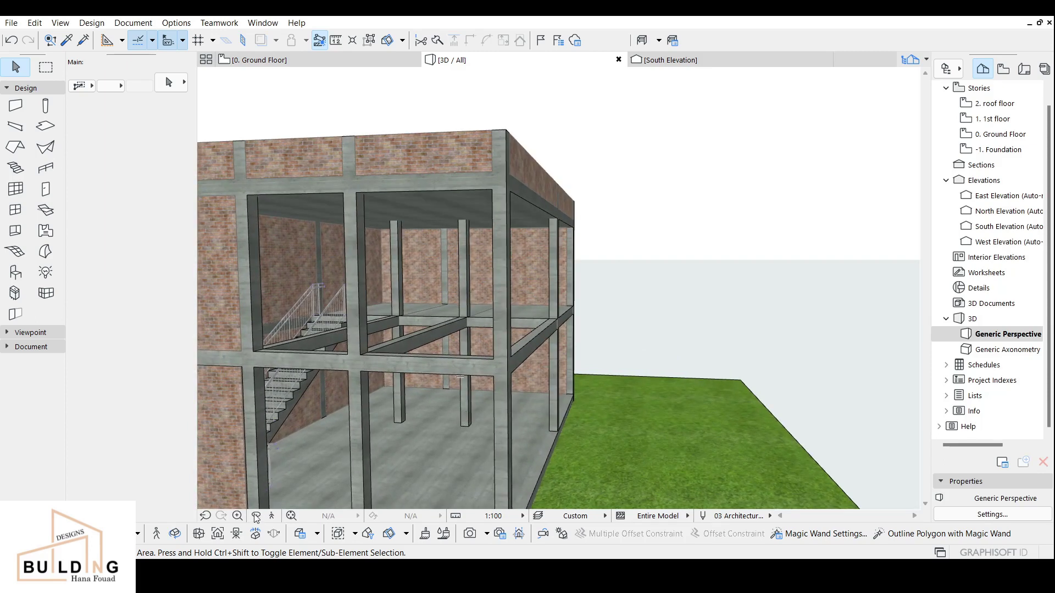
scroll(351, 411, "down", 3)
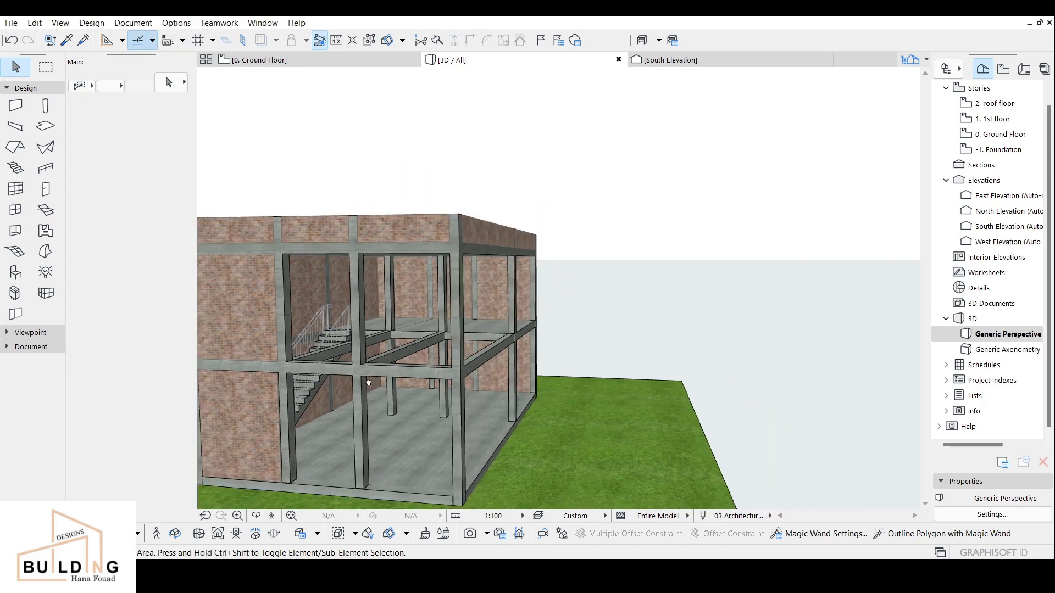
middle_click_drag(367, 382, 405, 344)
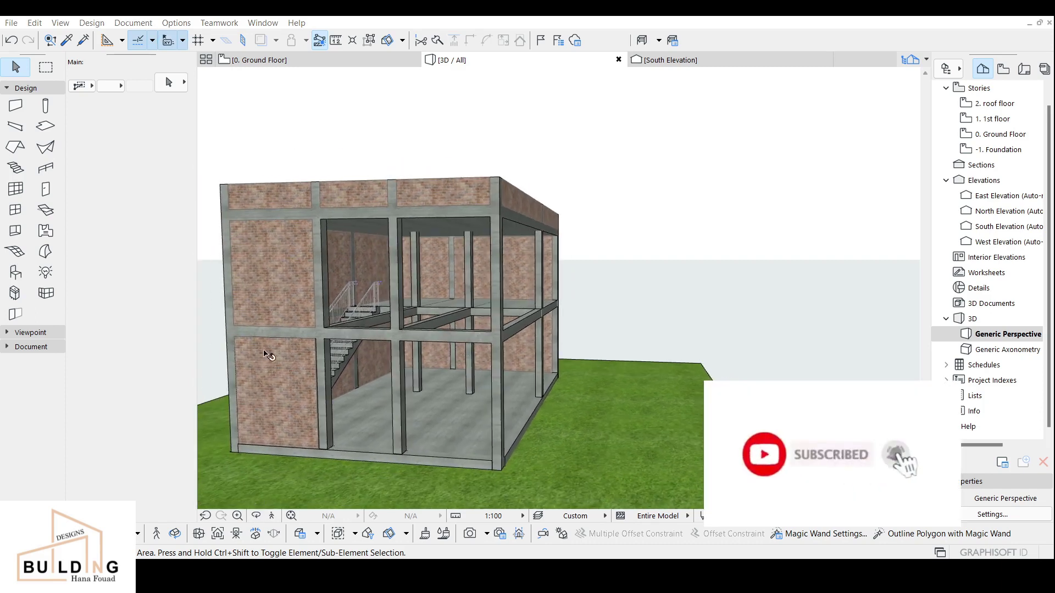
scroll(360, 383, "down", 2)
middle_click_drag(362, 384, 399, 359)
middle_click_drag(489, 305, 447, 355)
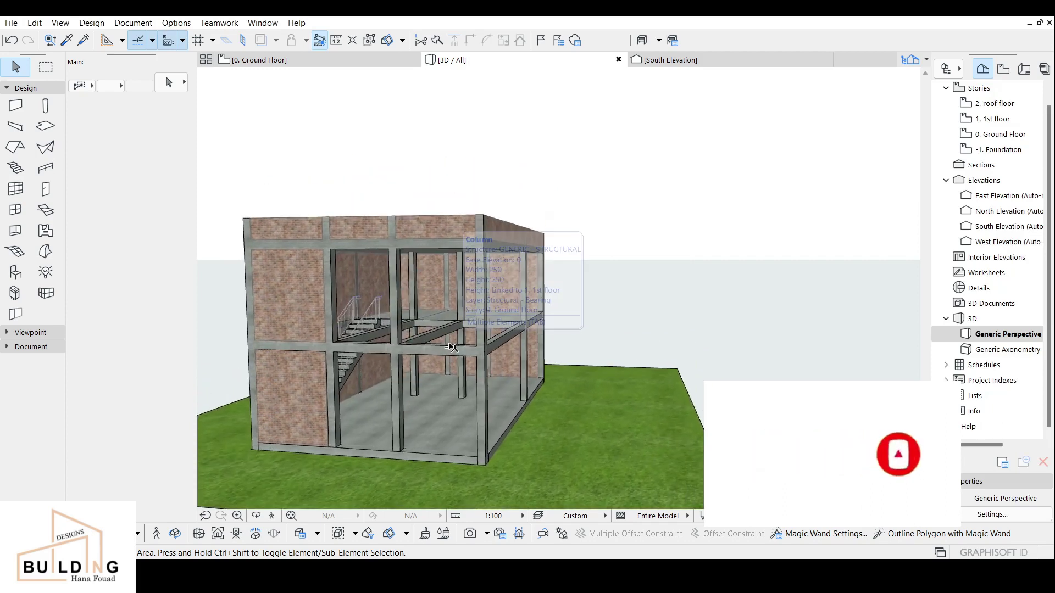